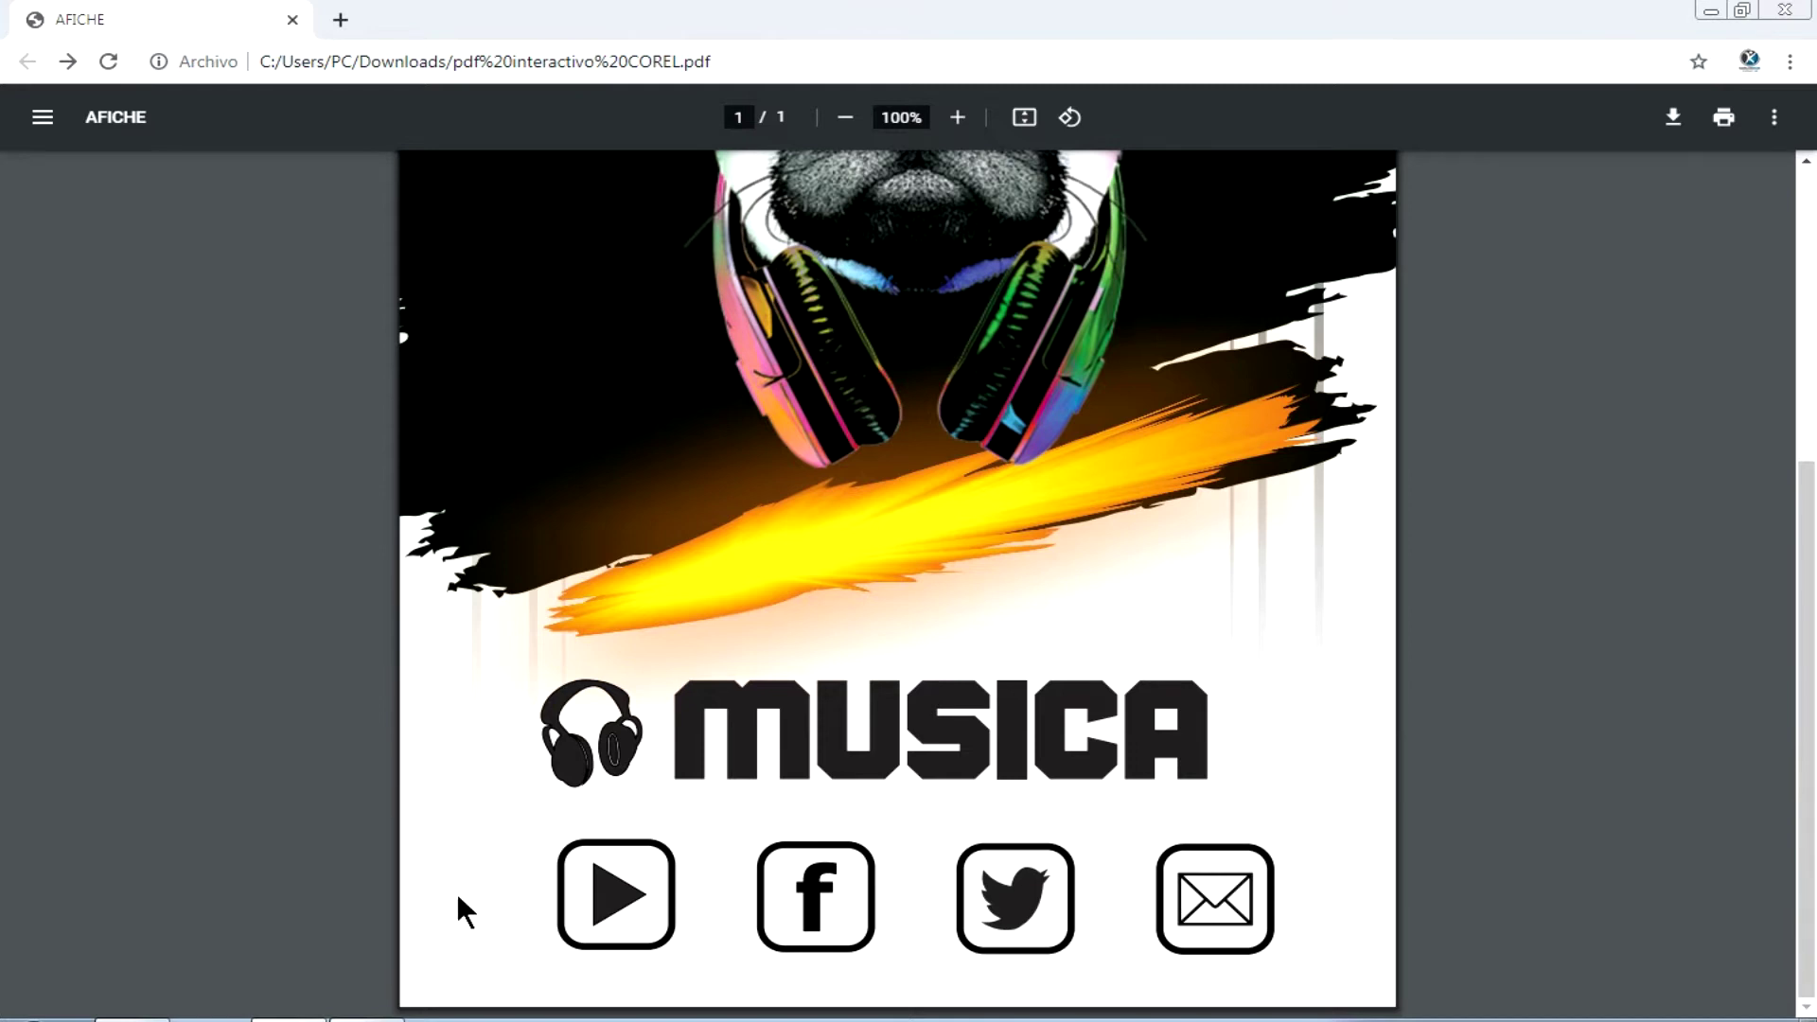
- Follow the play icon's hyperlink on the MUSICA poster PDF shown in Chrome
click(610, 906)
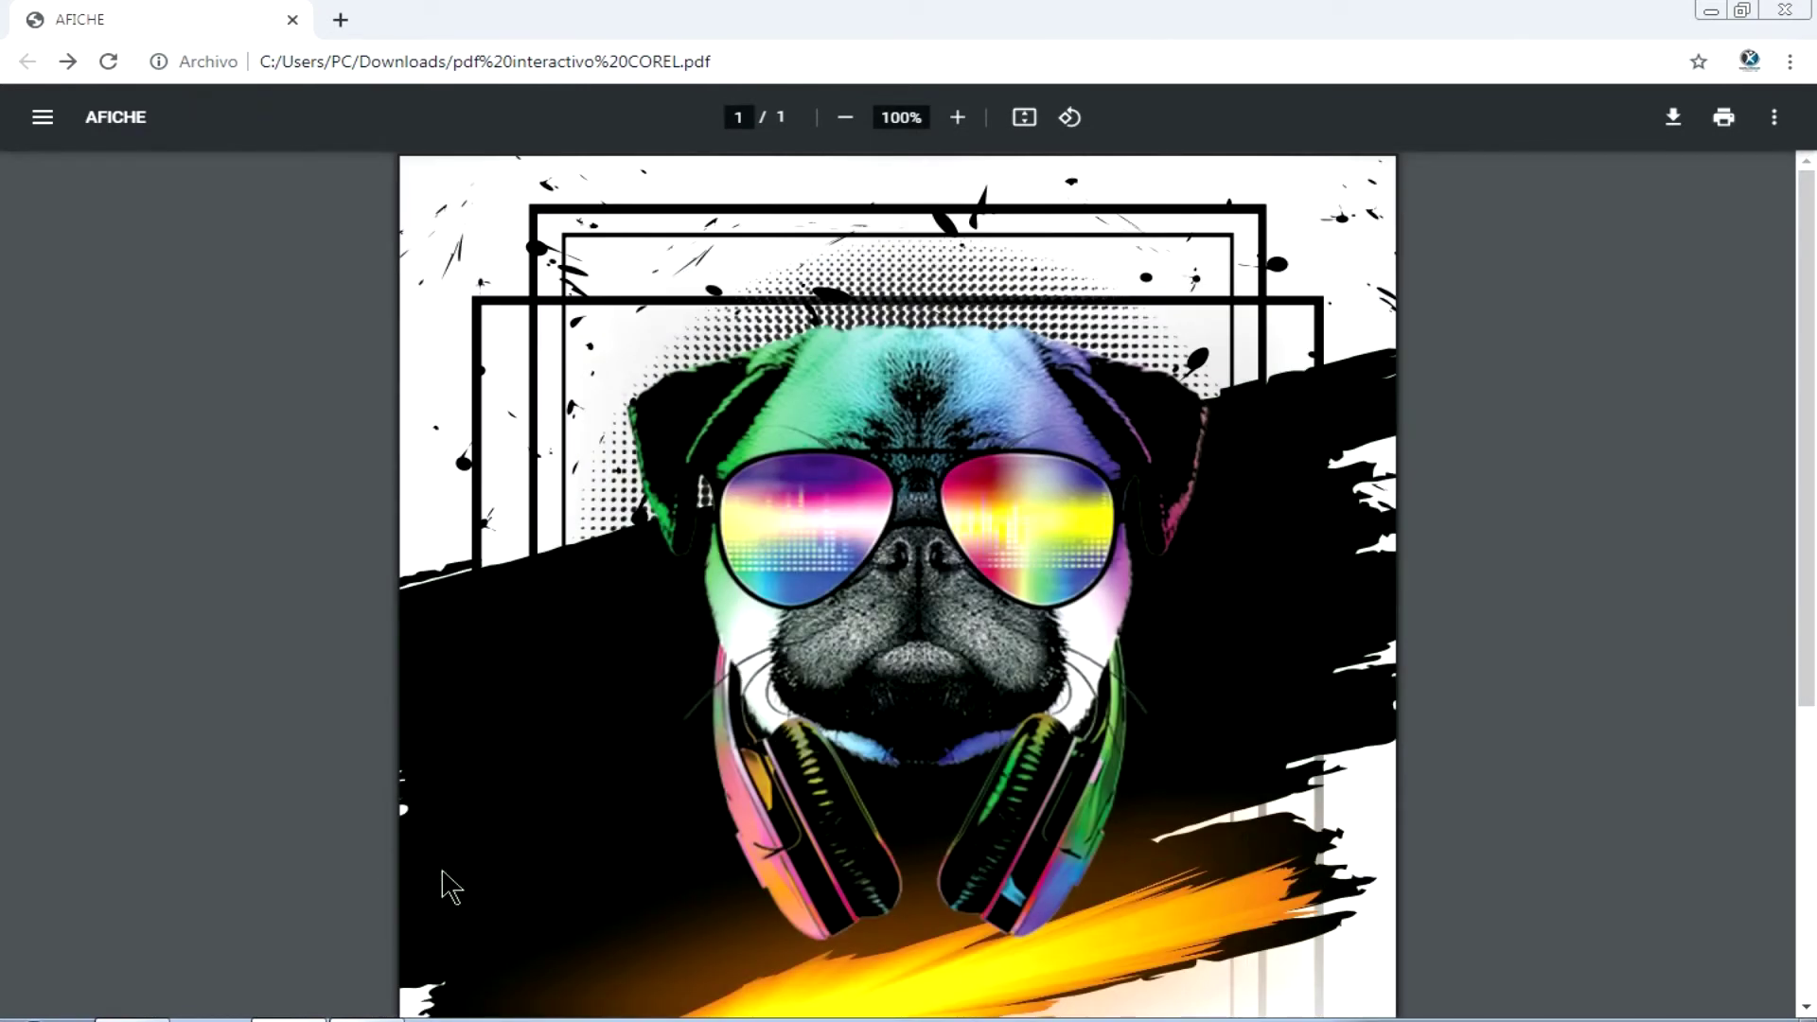
- Switch from Chrome to the AFICHE.cdr poster in CorelDRAW X5 with Alt+Tab
key(alt+Tab)
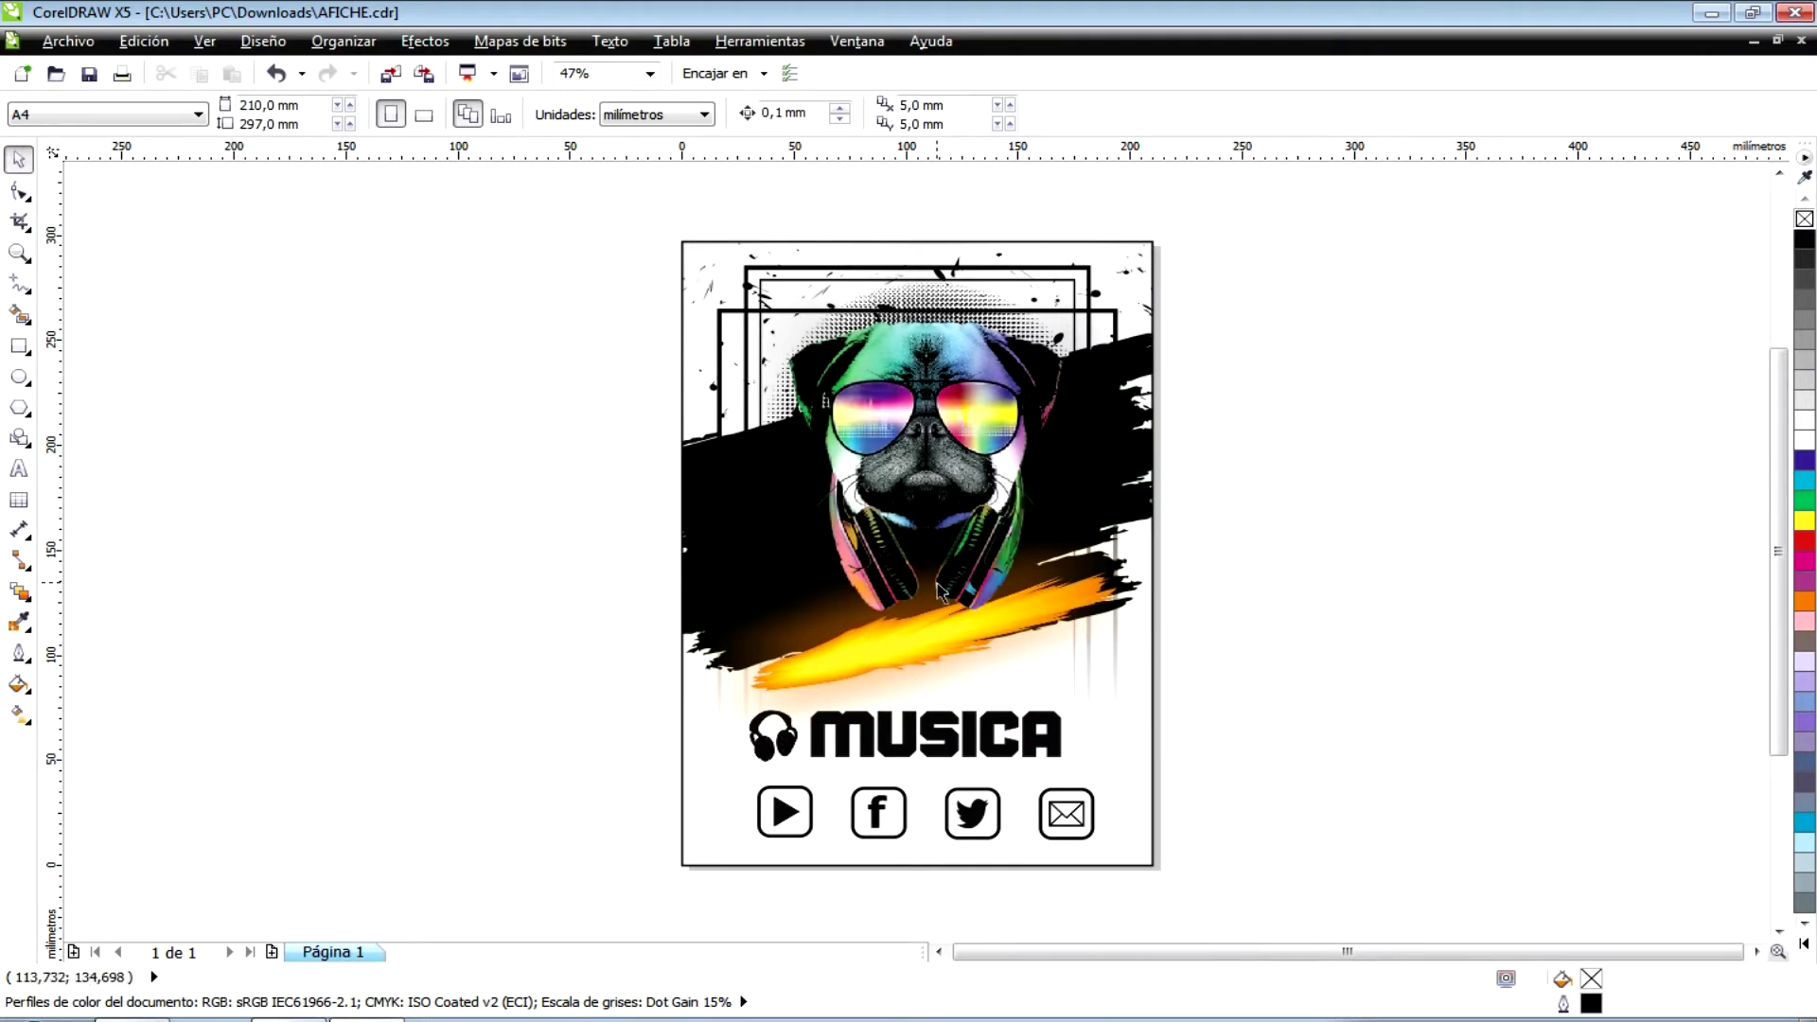
click(1000, 653)
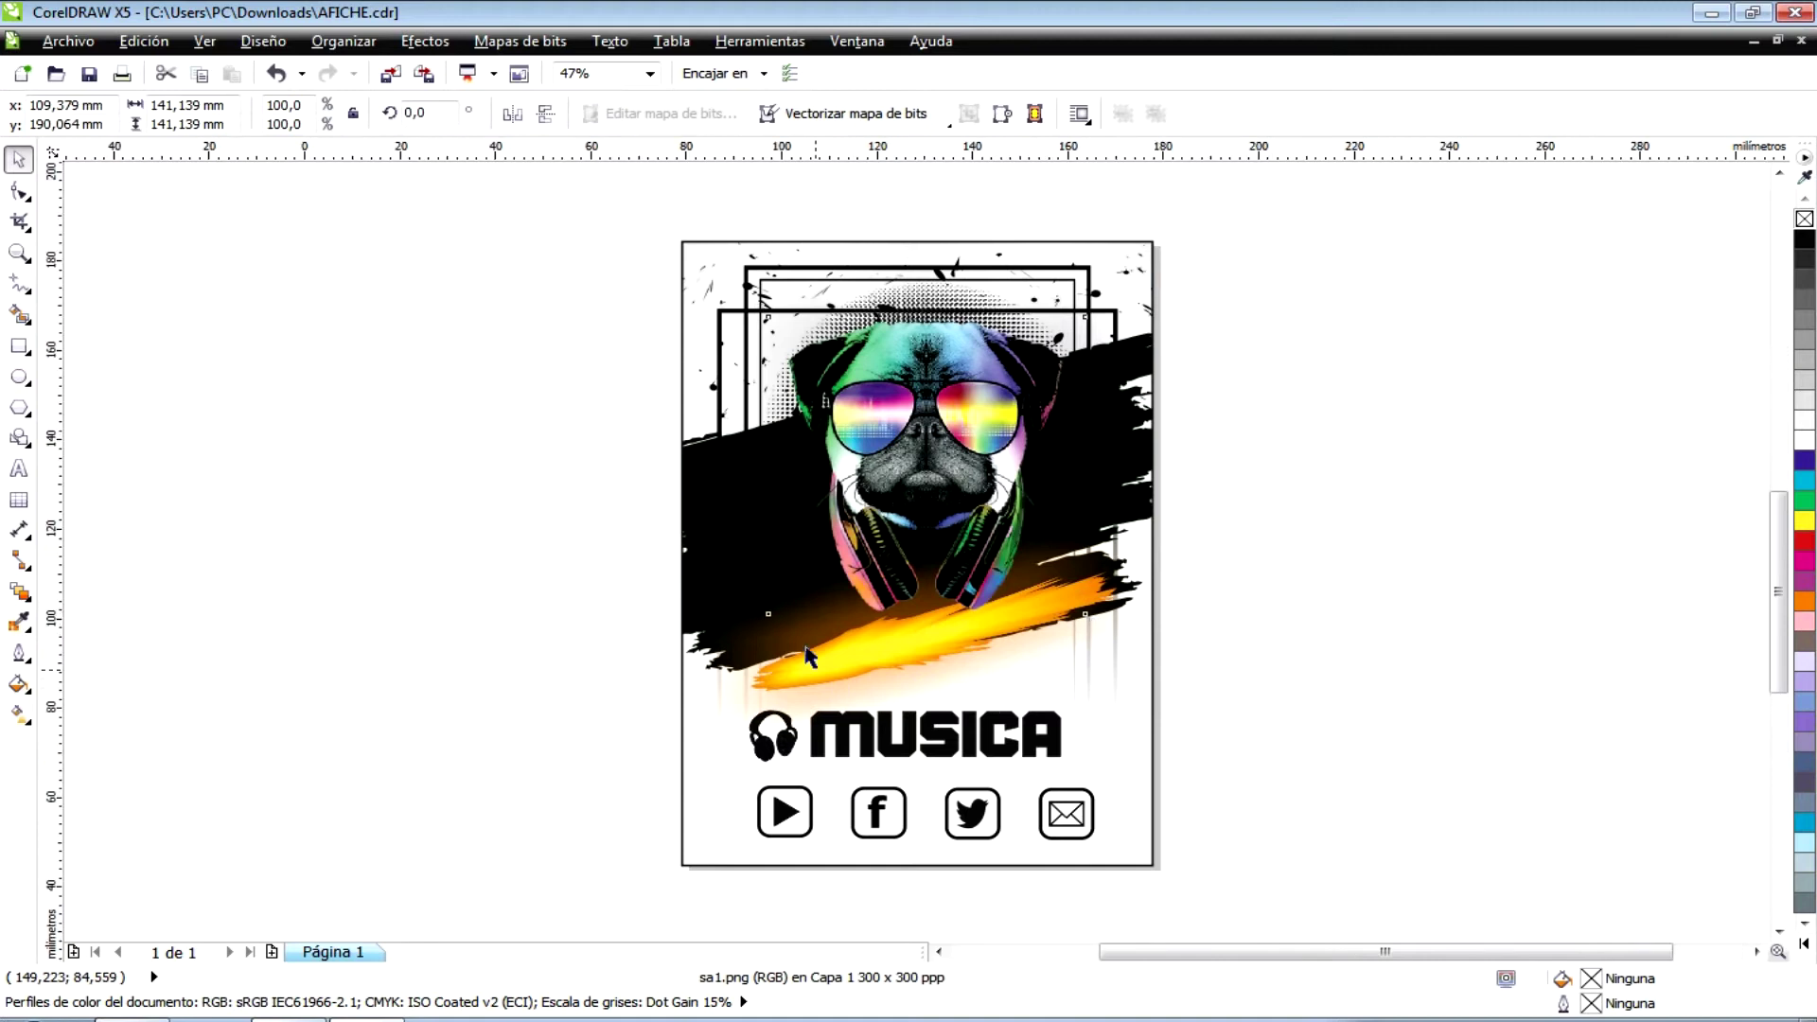
scroll(786, 634, up, 2)
click(625, 662)
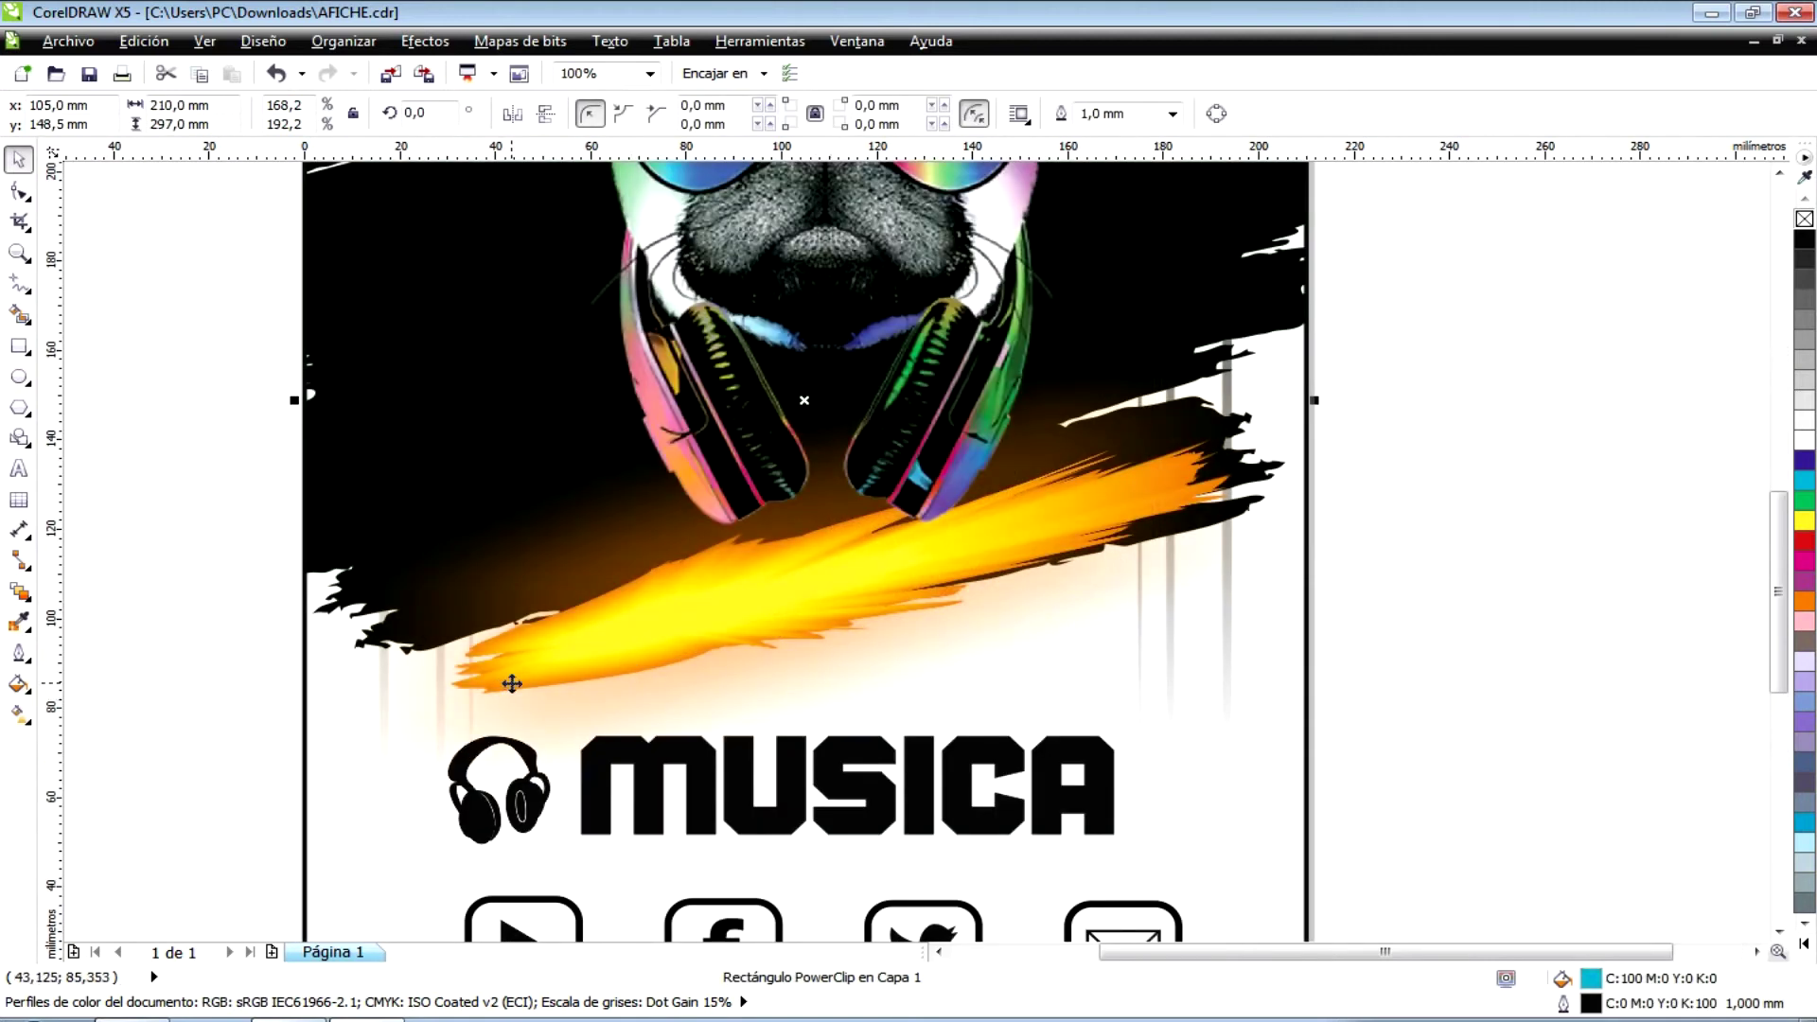
scroll(512, 684, down, 1)
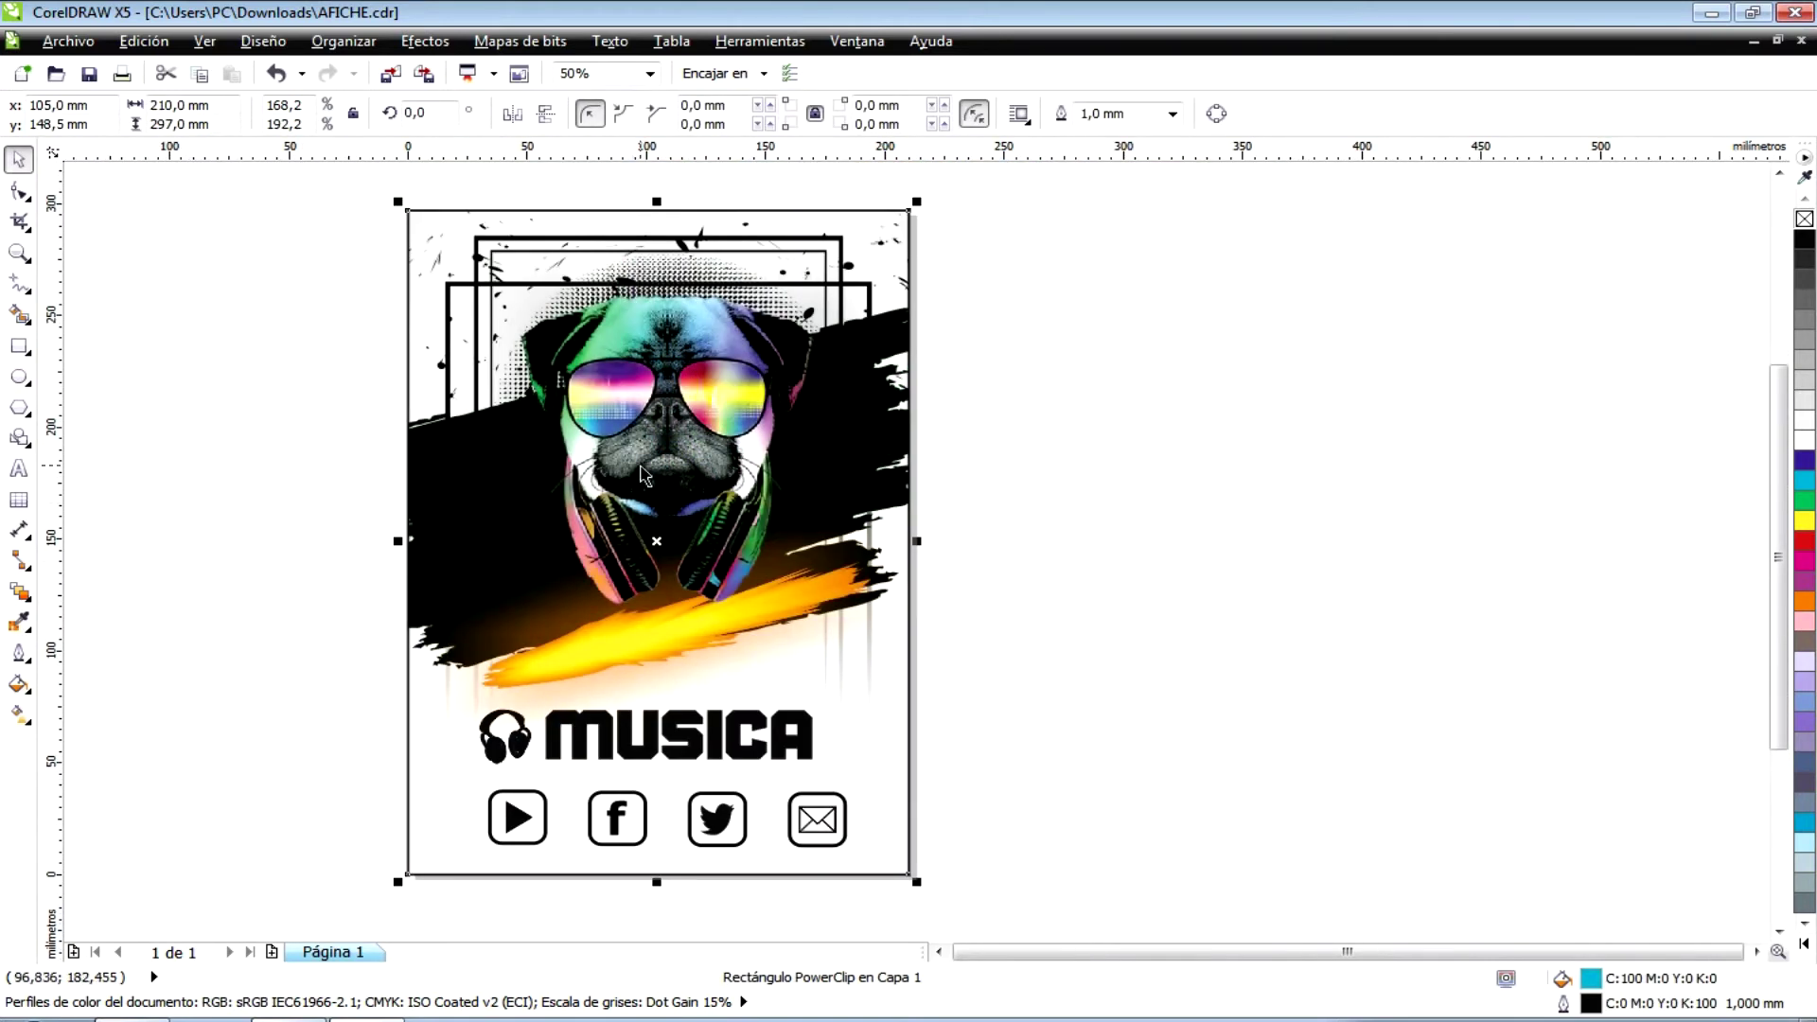
scroll(559, 766, up, 1)
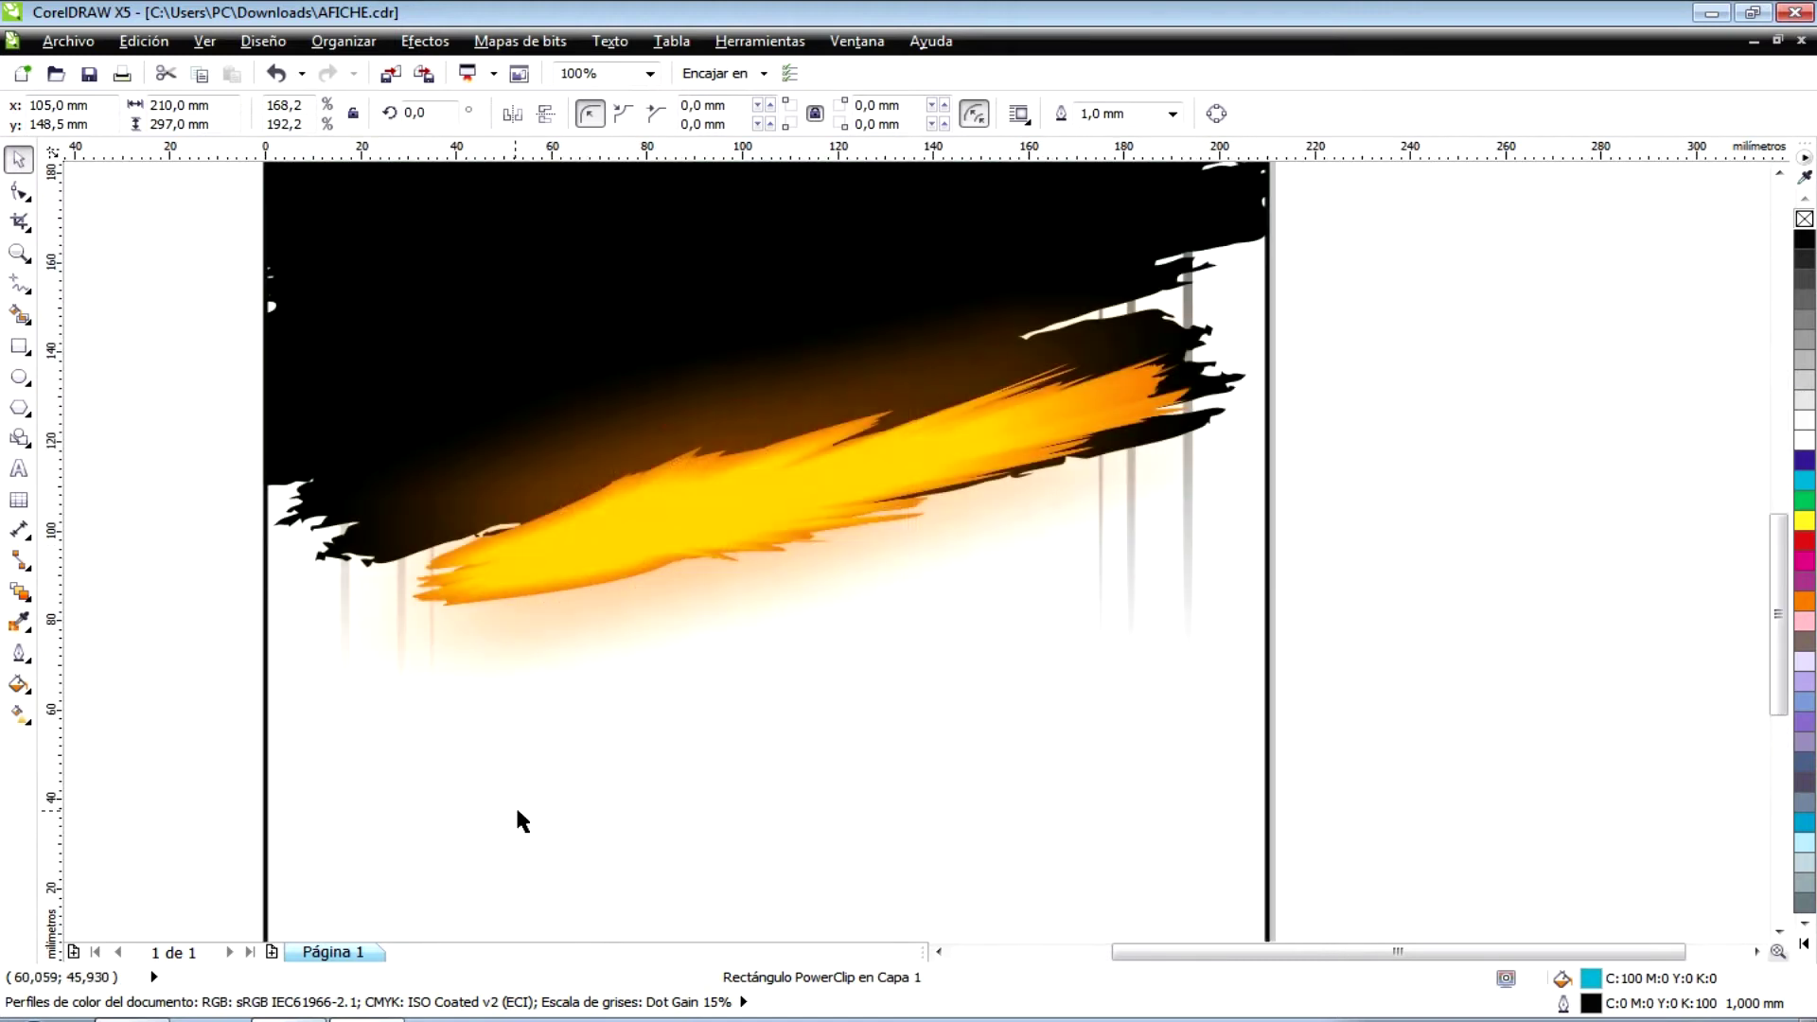
drag(1770, 620, 1772, 697)
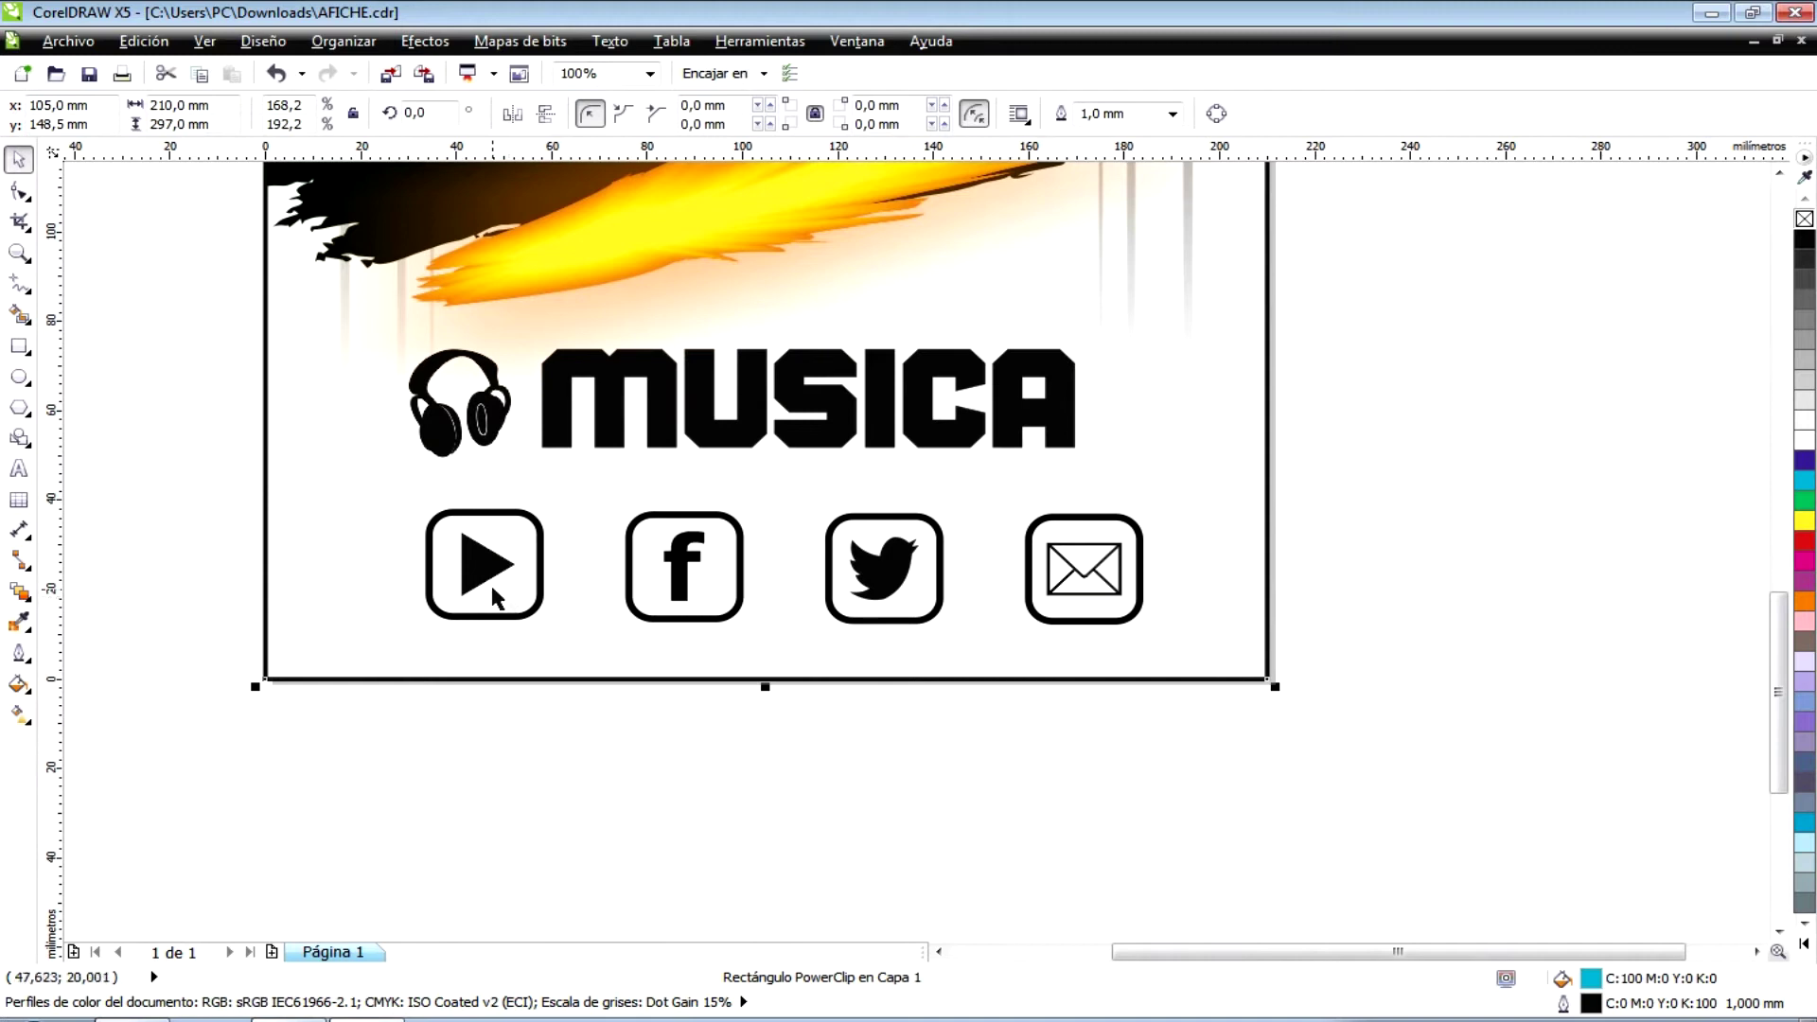
click(493, 590)
click(699, 598)
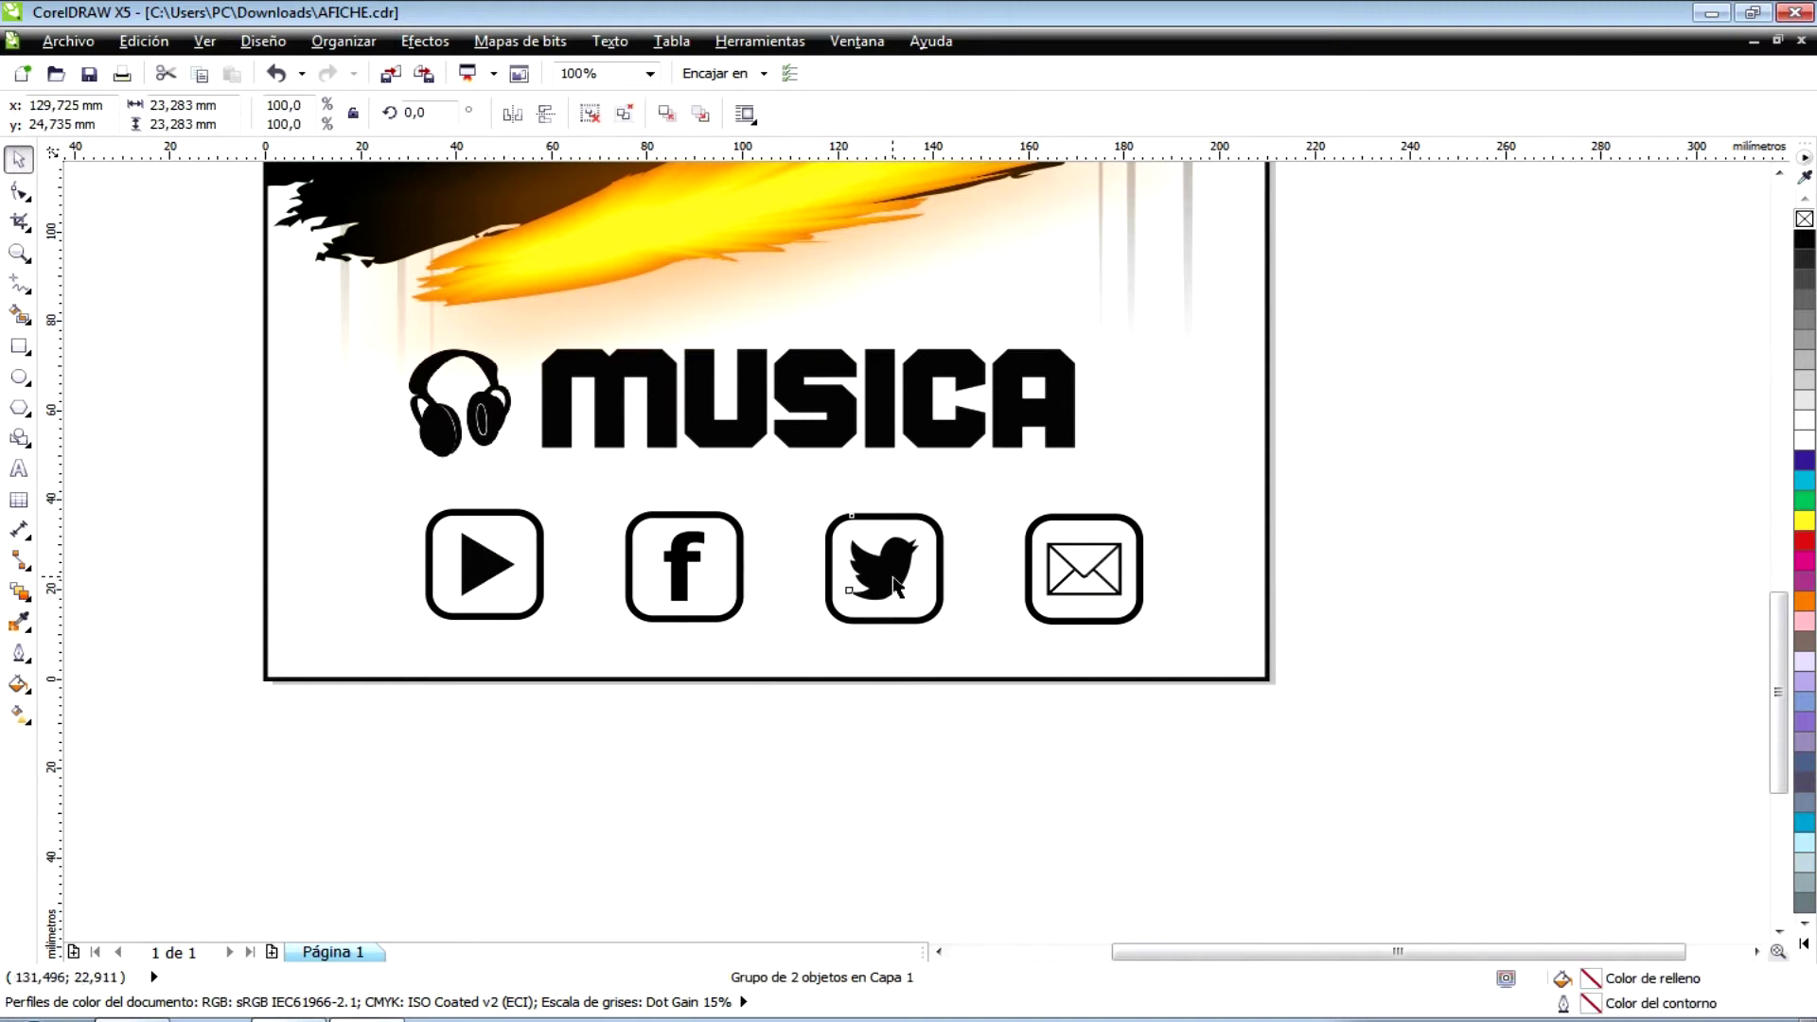
click(898, 583)
click(1079, 582)
click(871, 587)
click(686, 572)
click(488, 568)
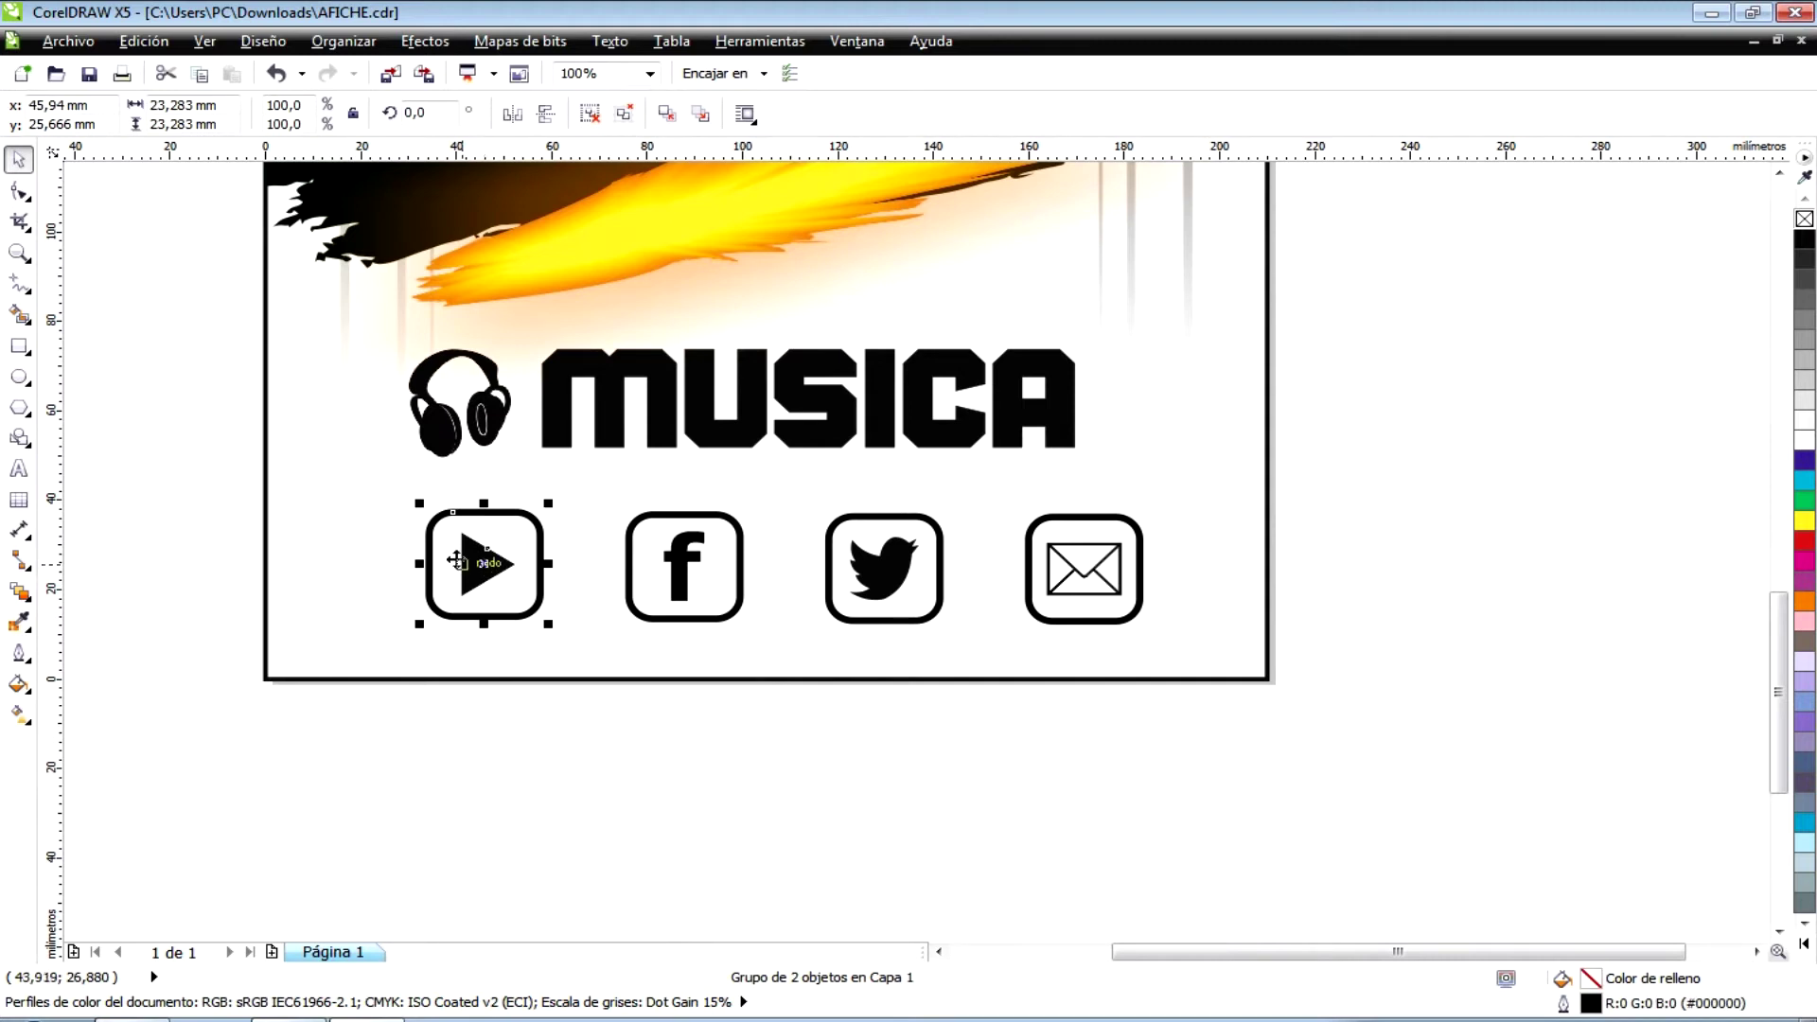
click(355, 559)
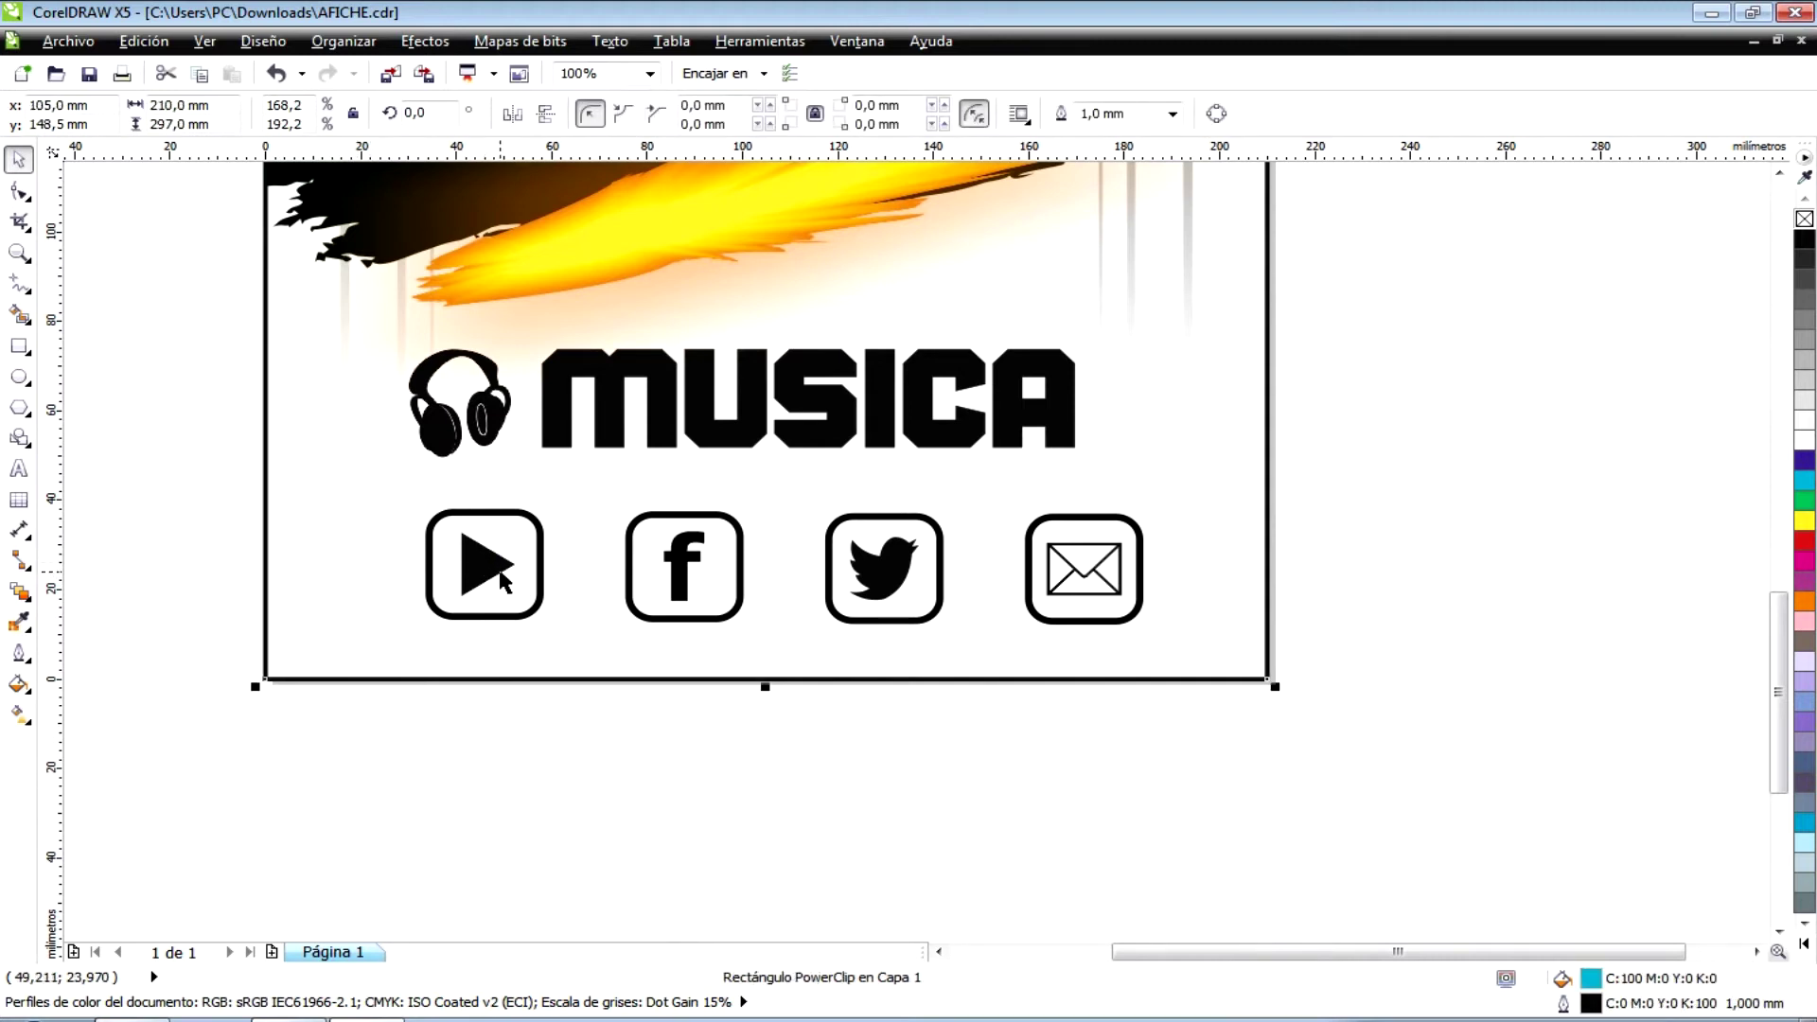
click(470, 568)
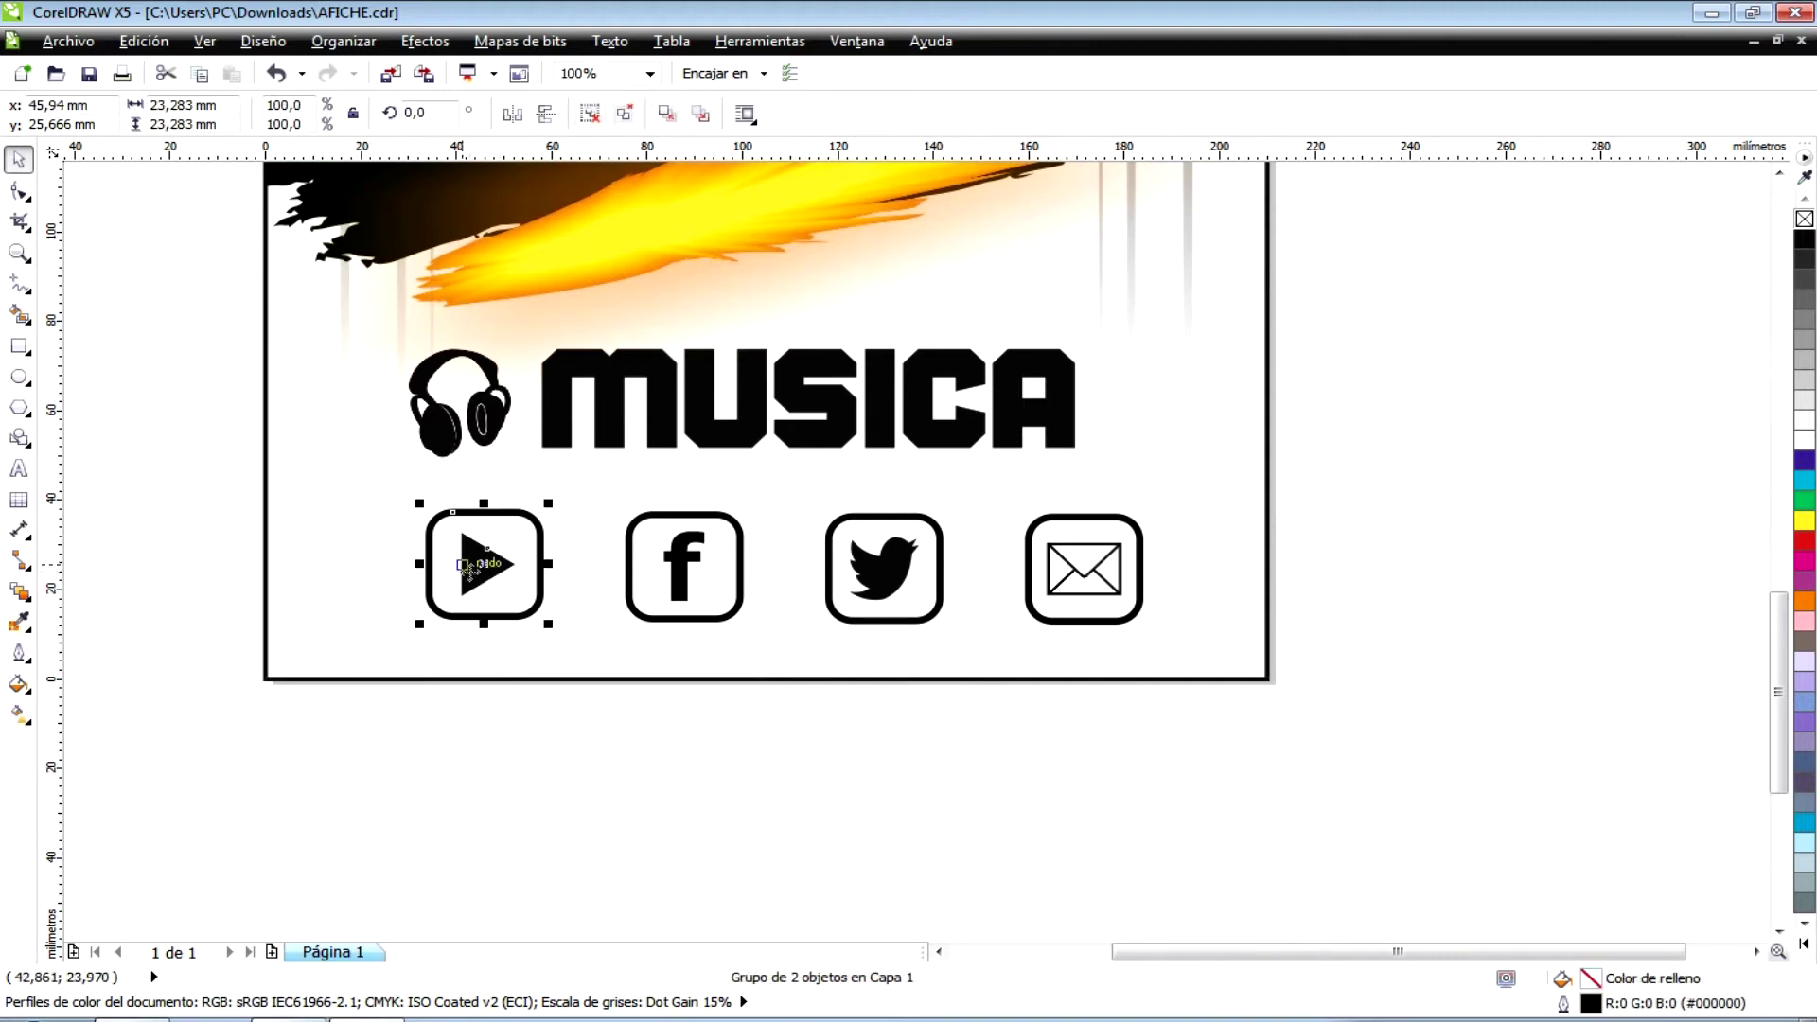
click(496, 735)
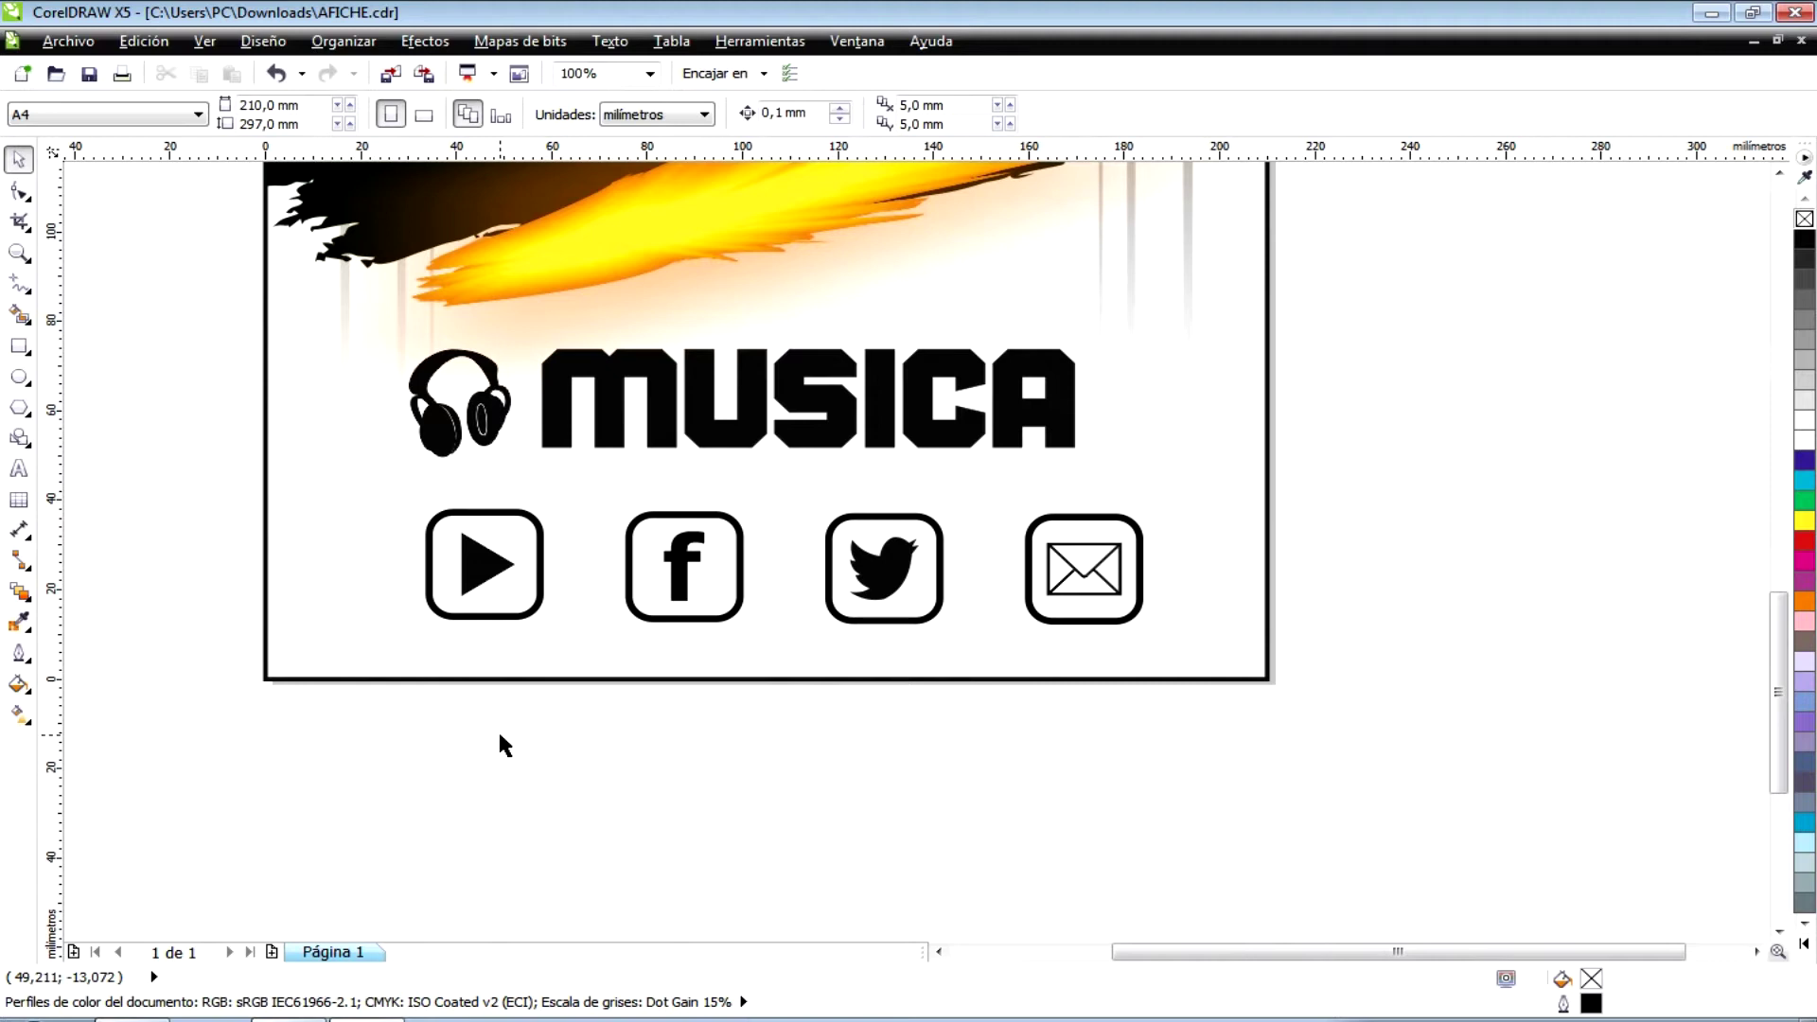
- Open the Enlaces y marcadores docker from Ventana > Ventanas acoplables
click(862, 41)
click(862, 42)
click(861, 41)
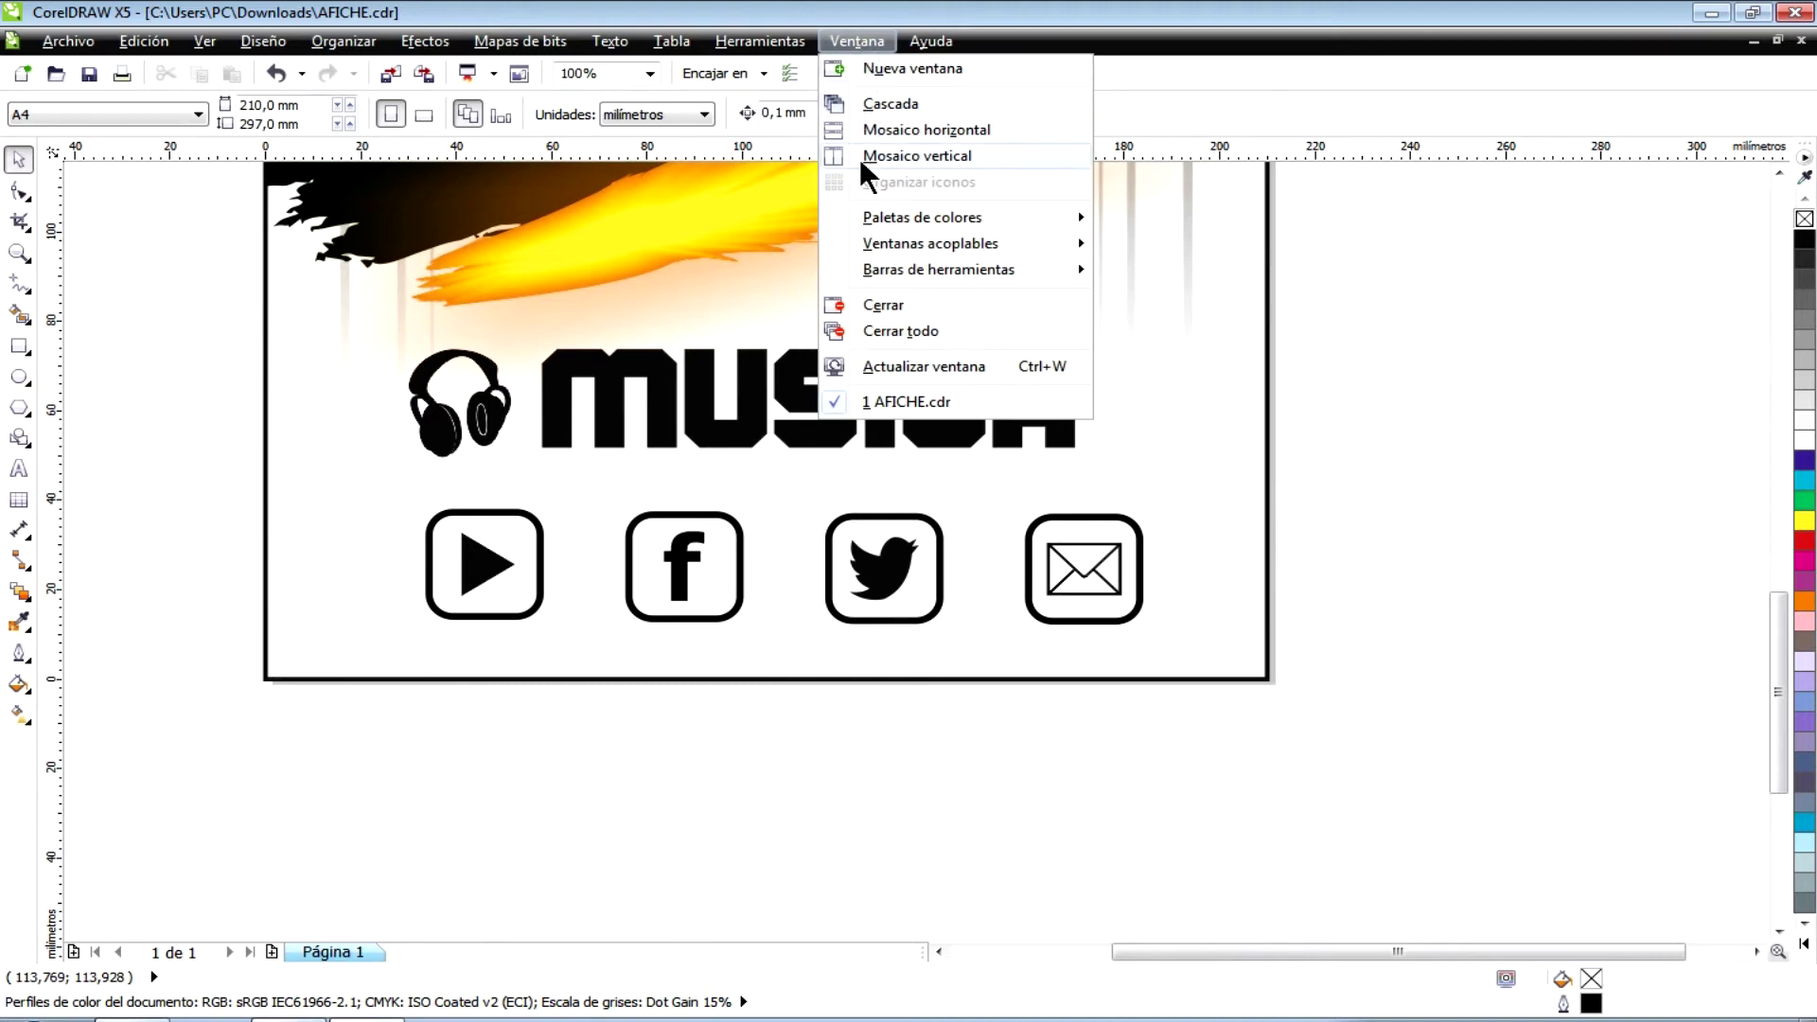
mouse_move(868, 248)
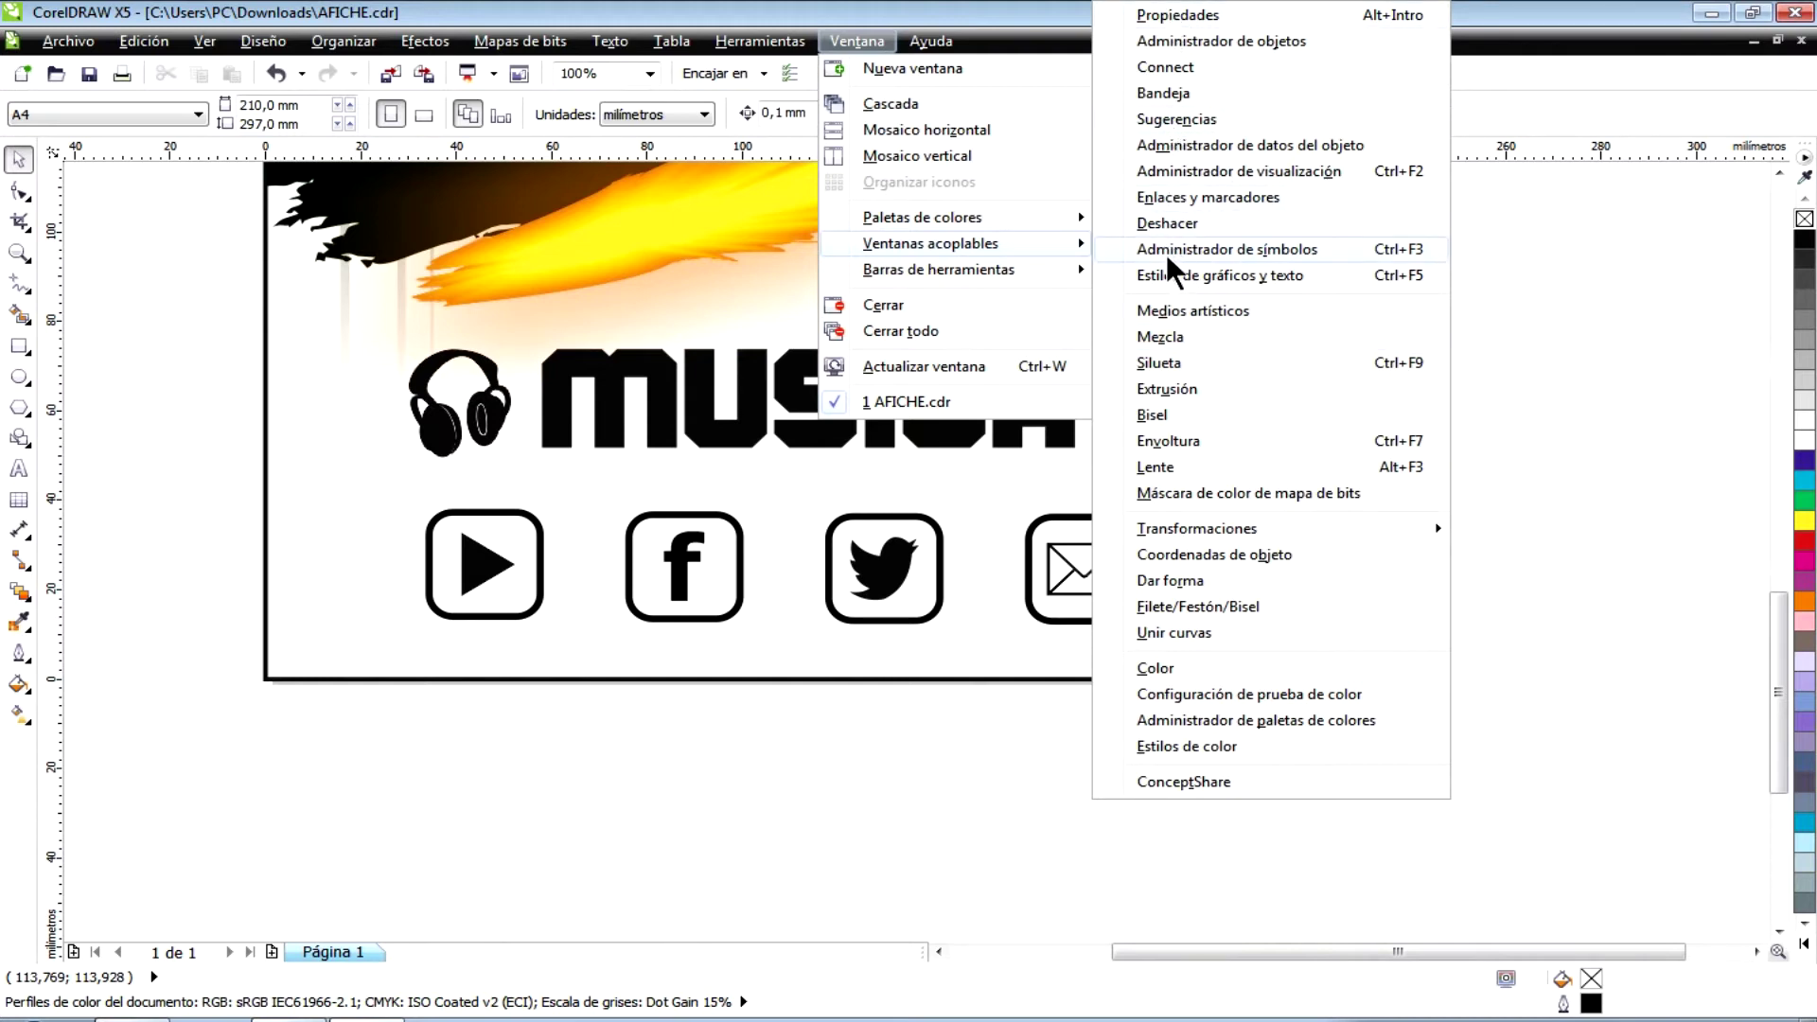
click(1218, 196)
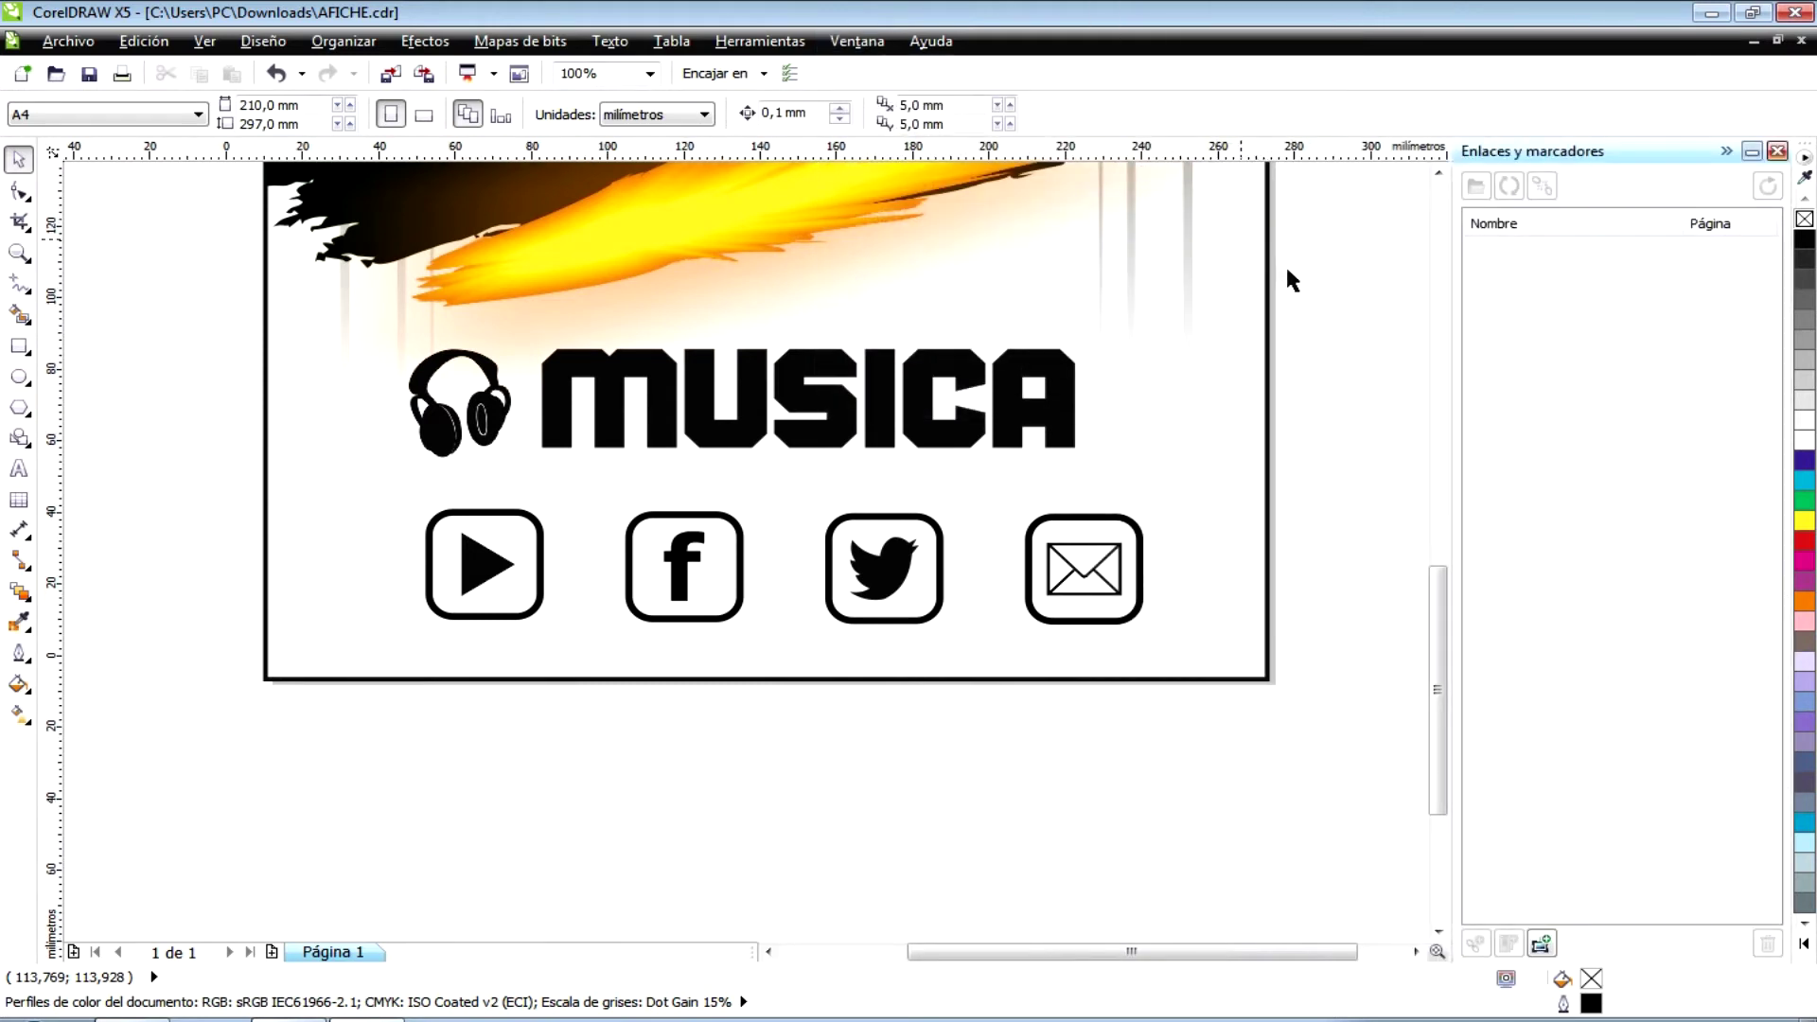
- Select the play icon group on the poster
scroll(1285, 265, down, 1)
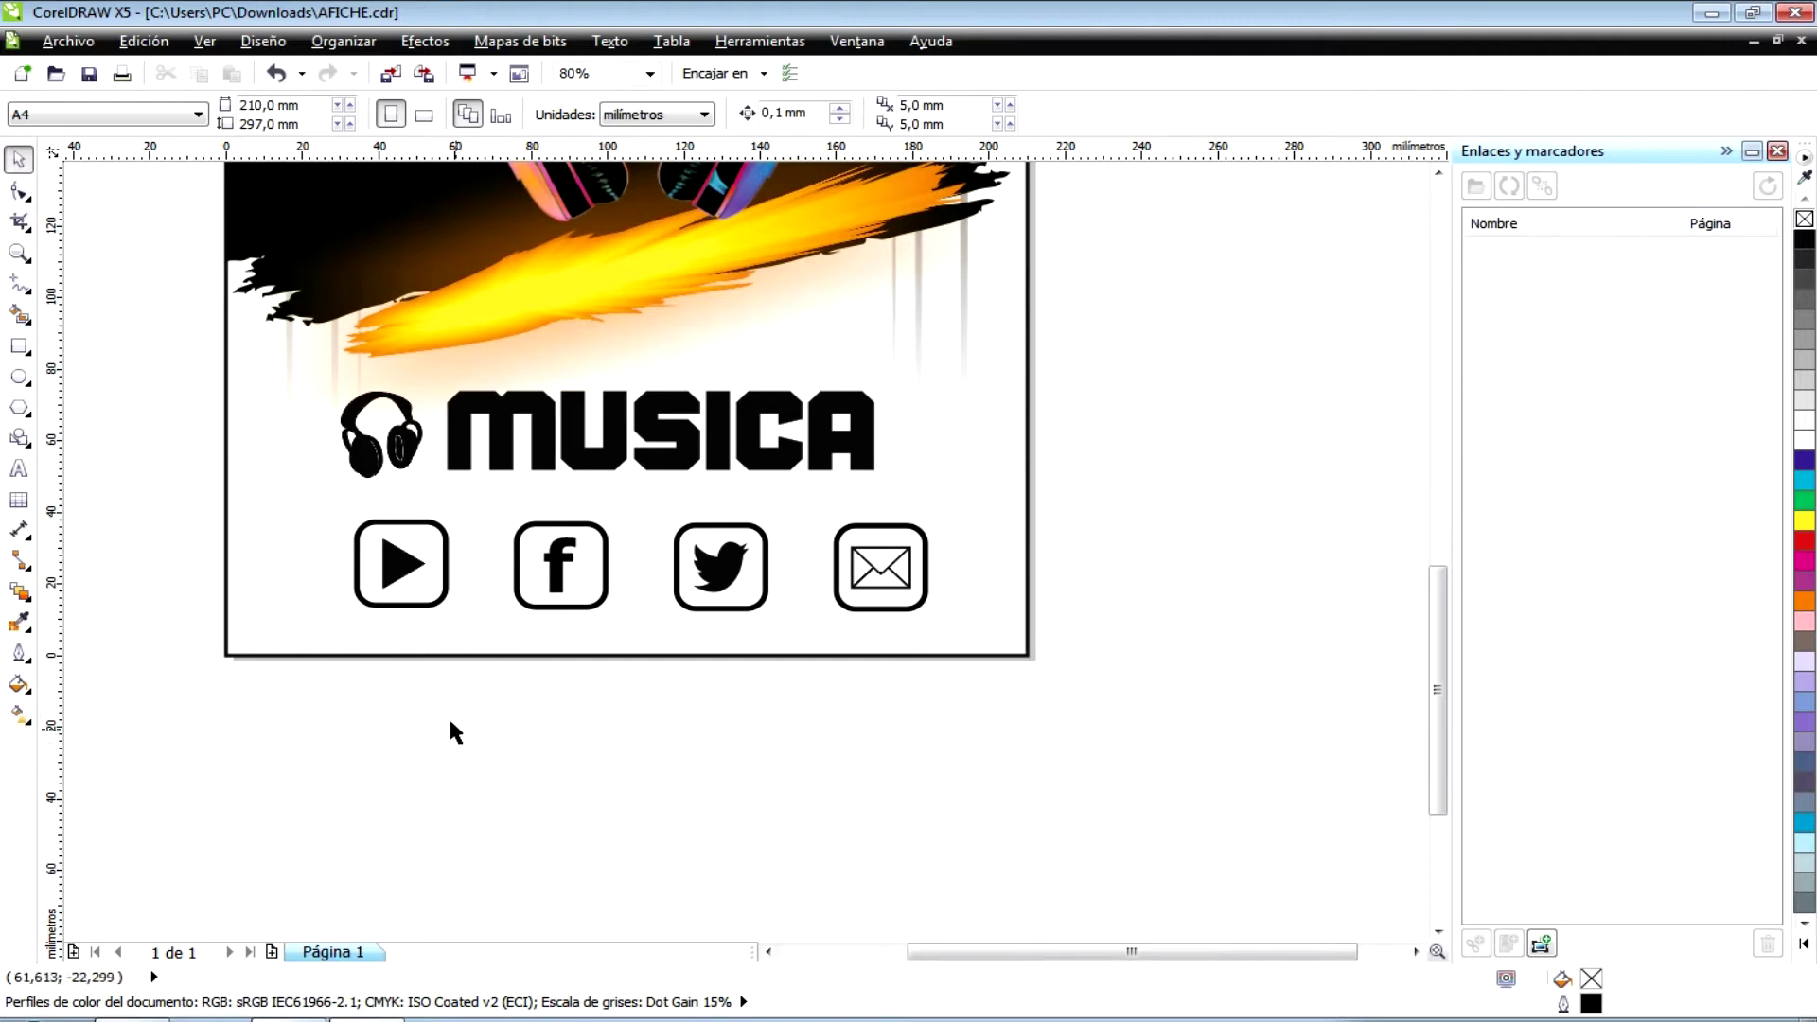
click(396, 569)
click(399, 668)
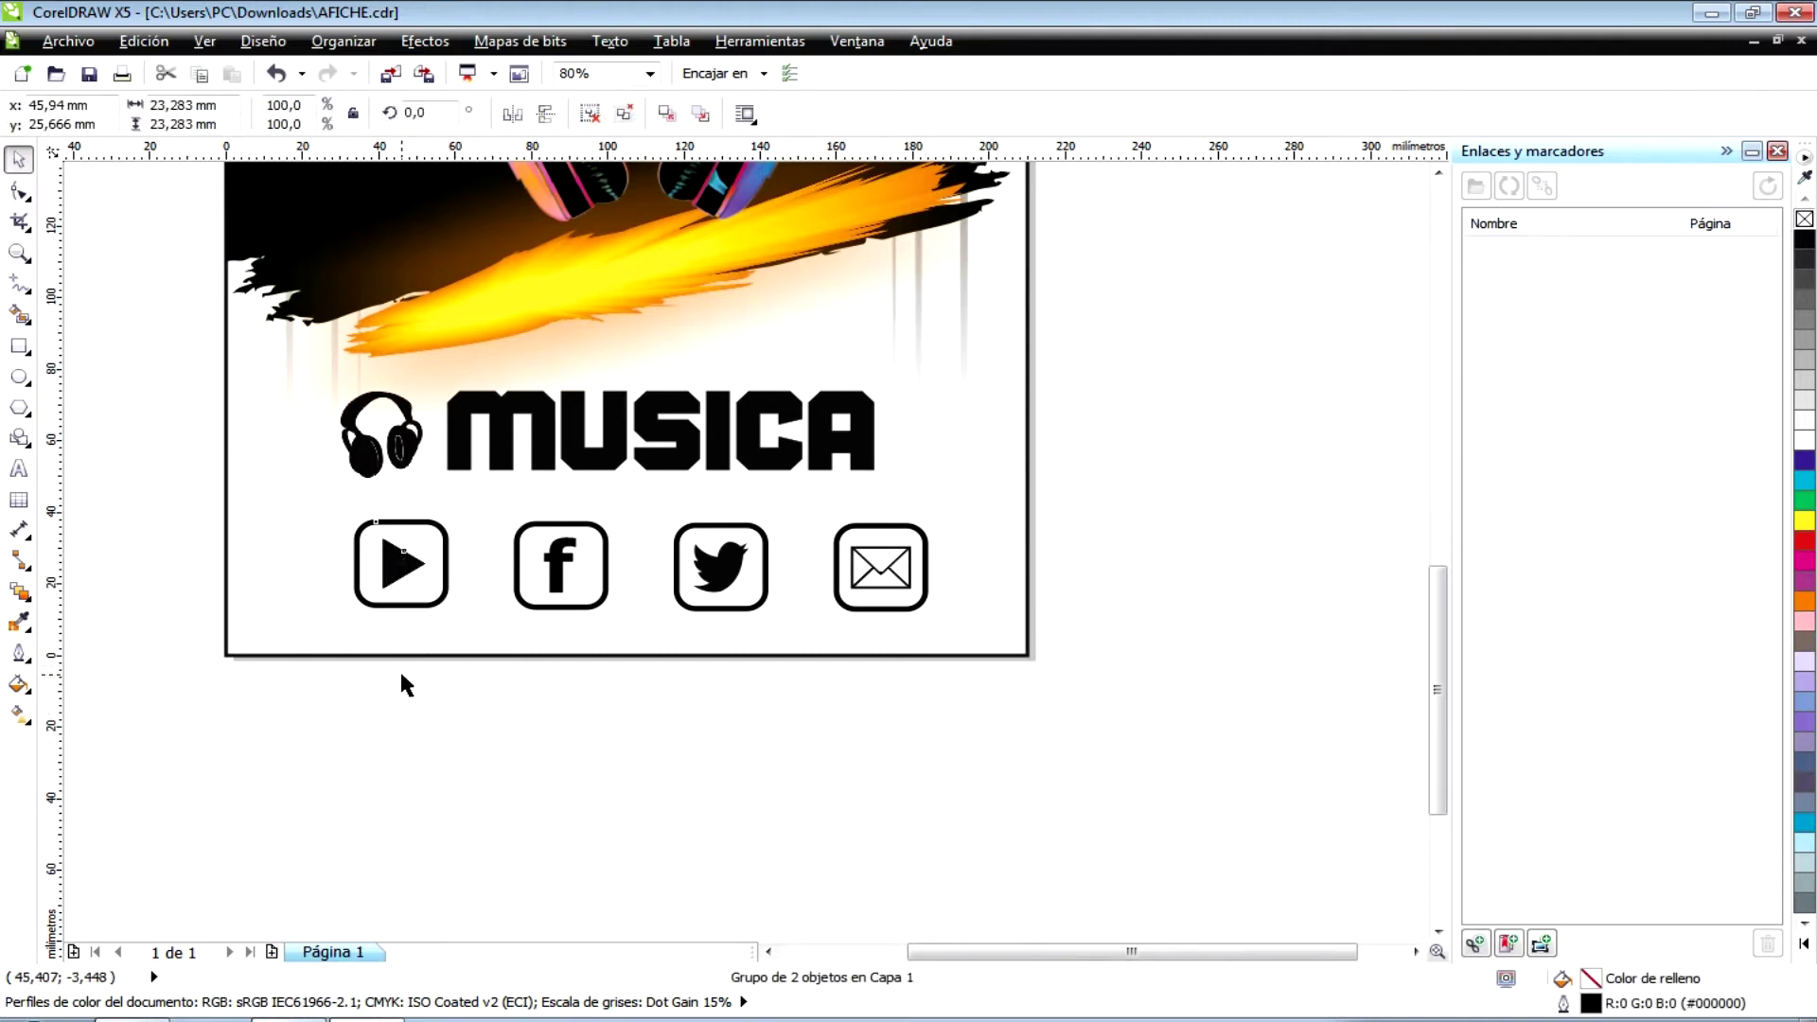
click(397, 568)
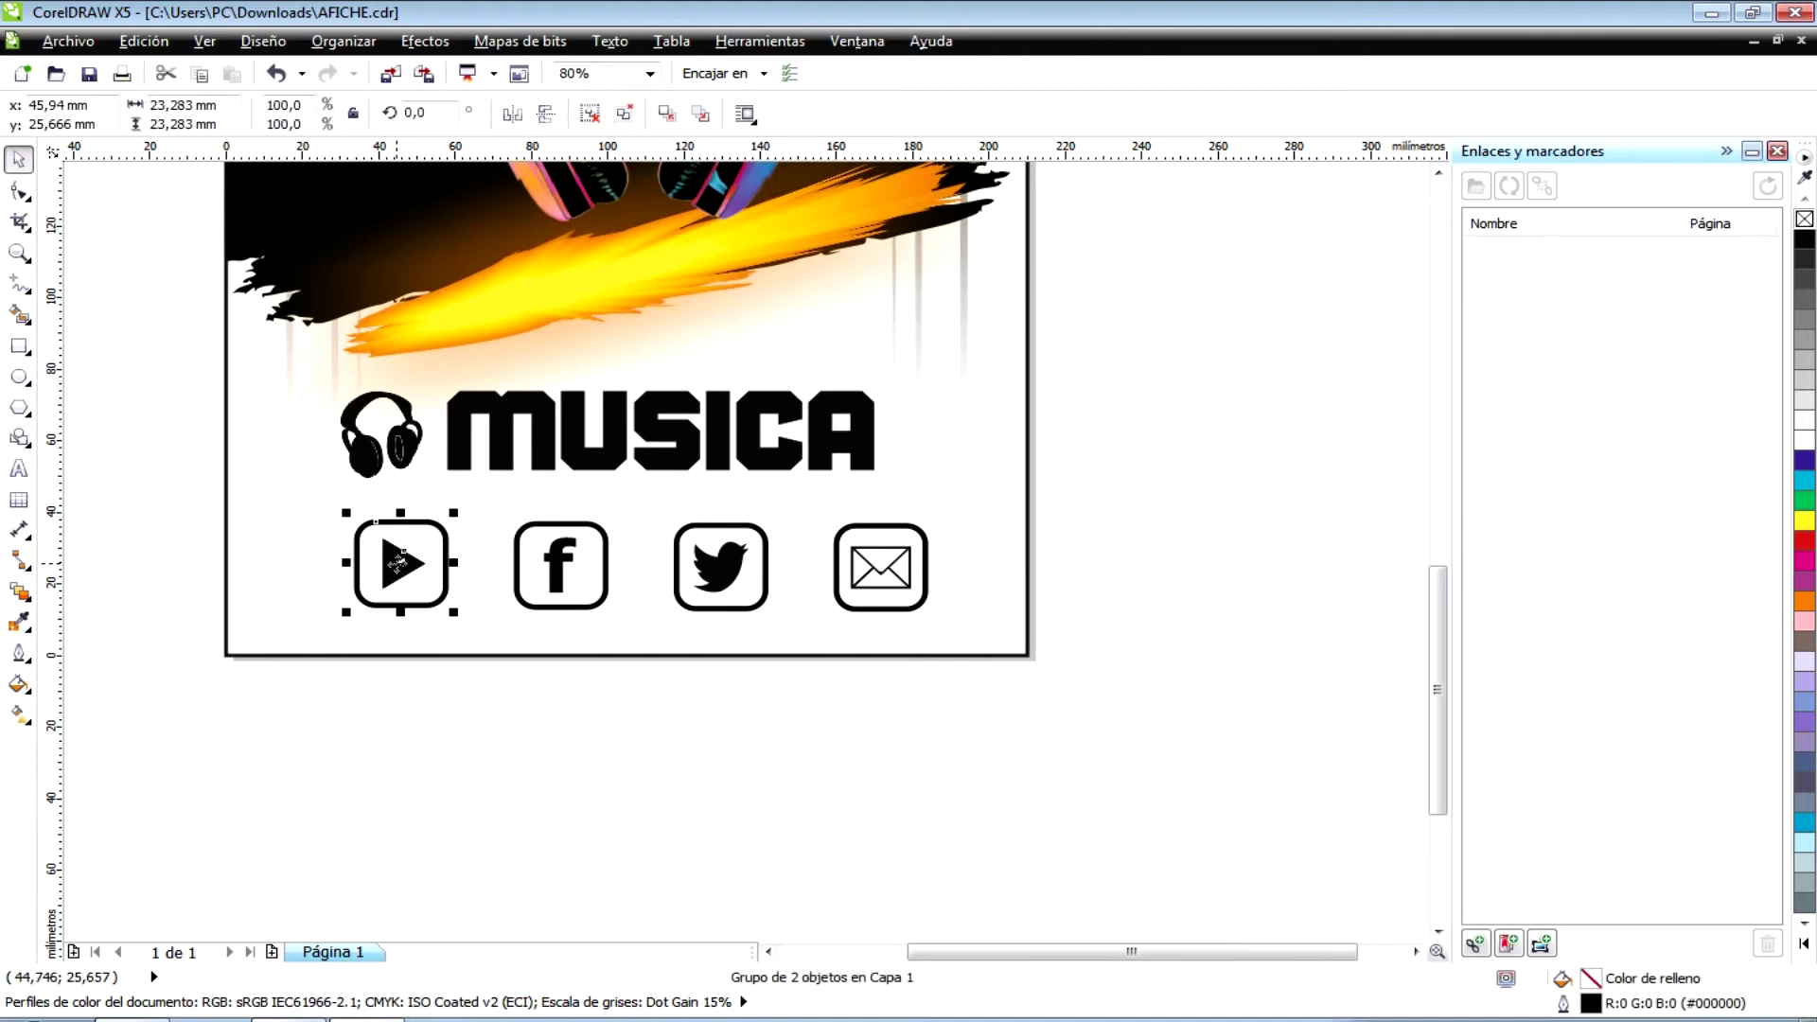
click(398, 696)
click(403, 558)
click(1475, 943)
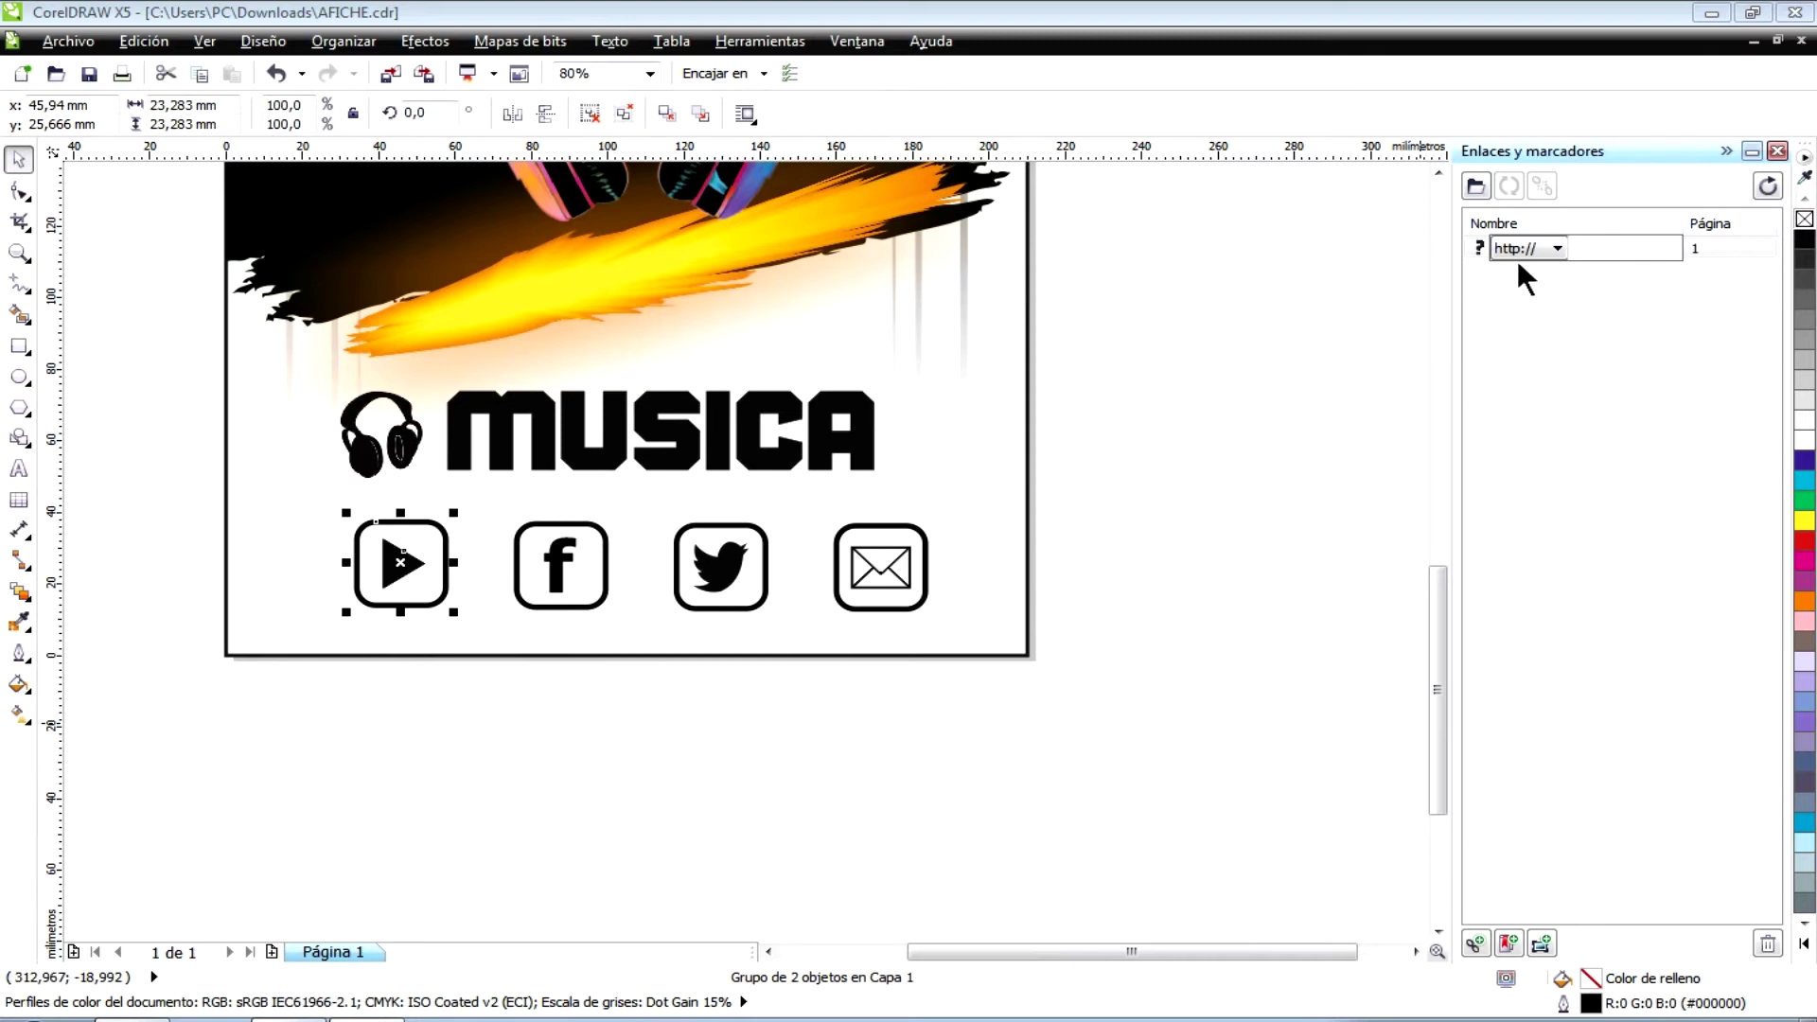
click(1554, 248)
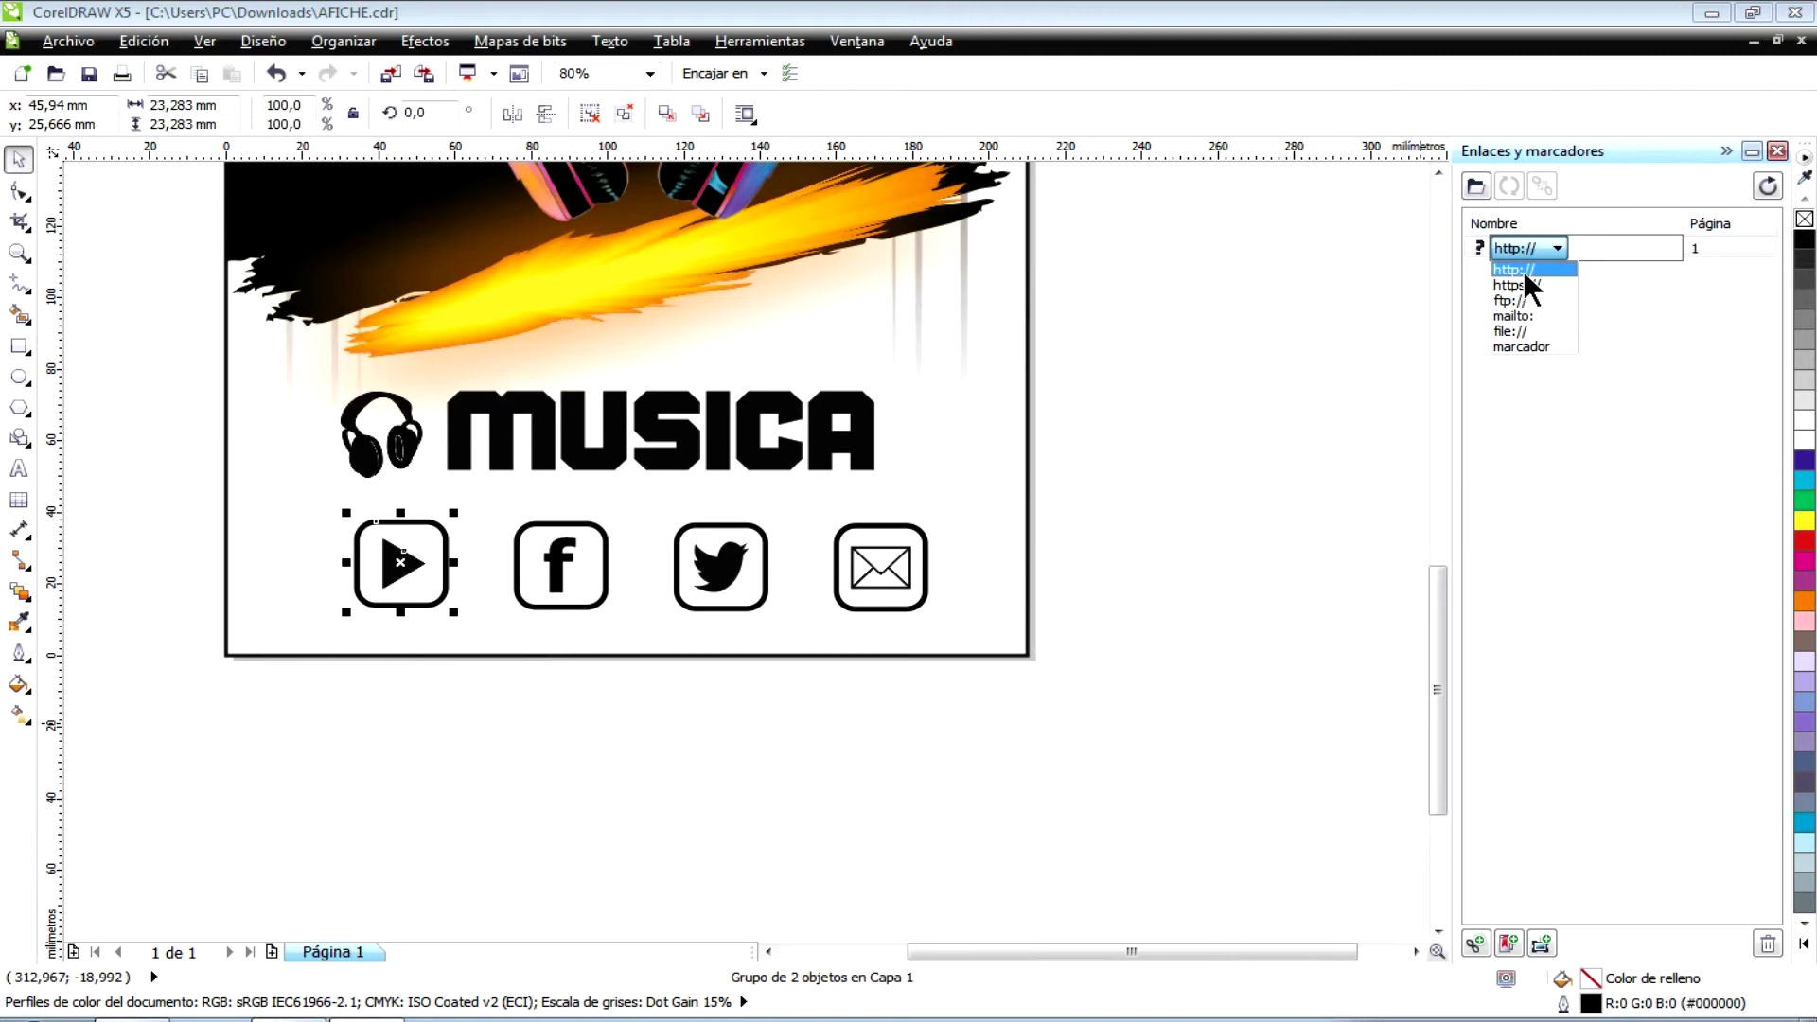
click(1525, 270)
click(1580, 251)
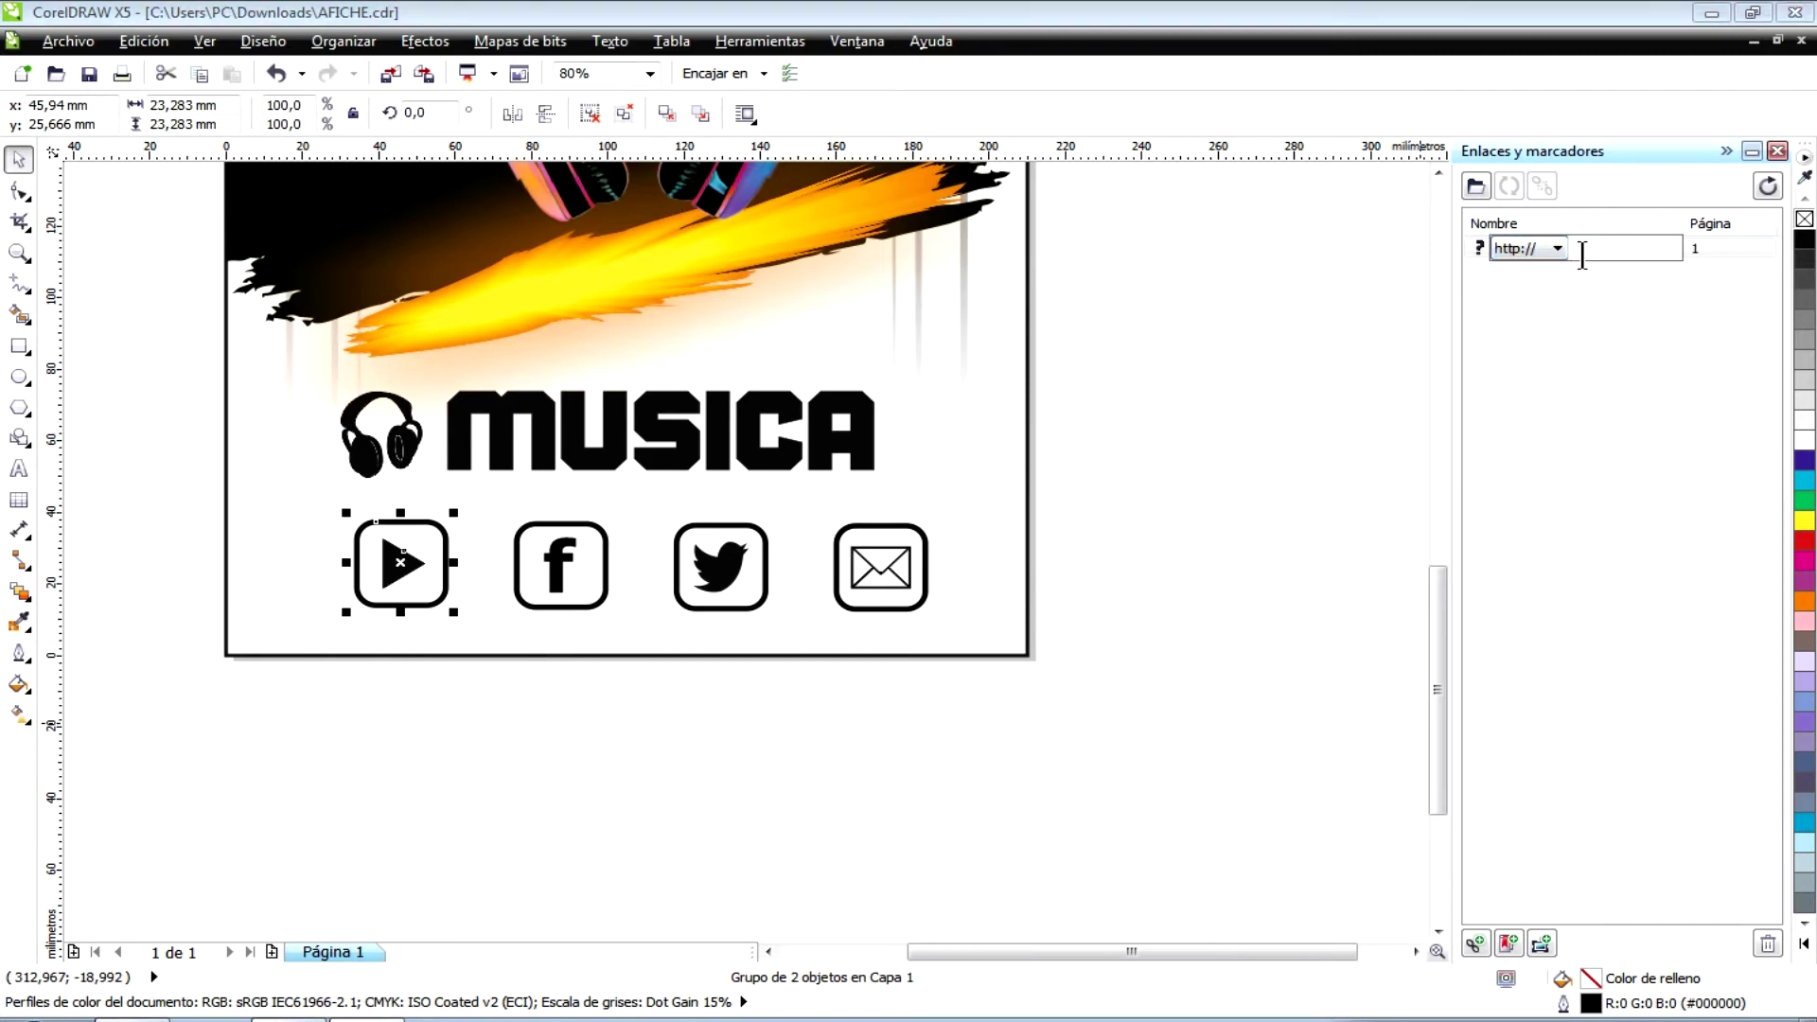
text(www.youtube.com/karlosnun)
key(Return)
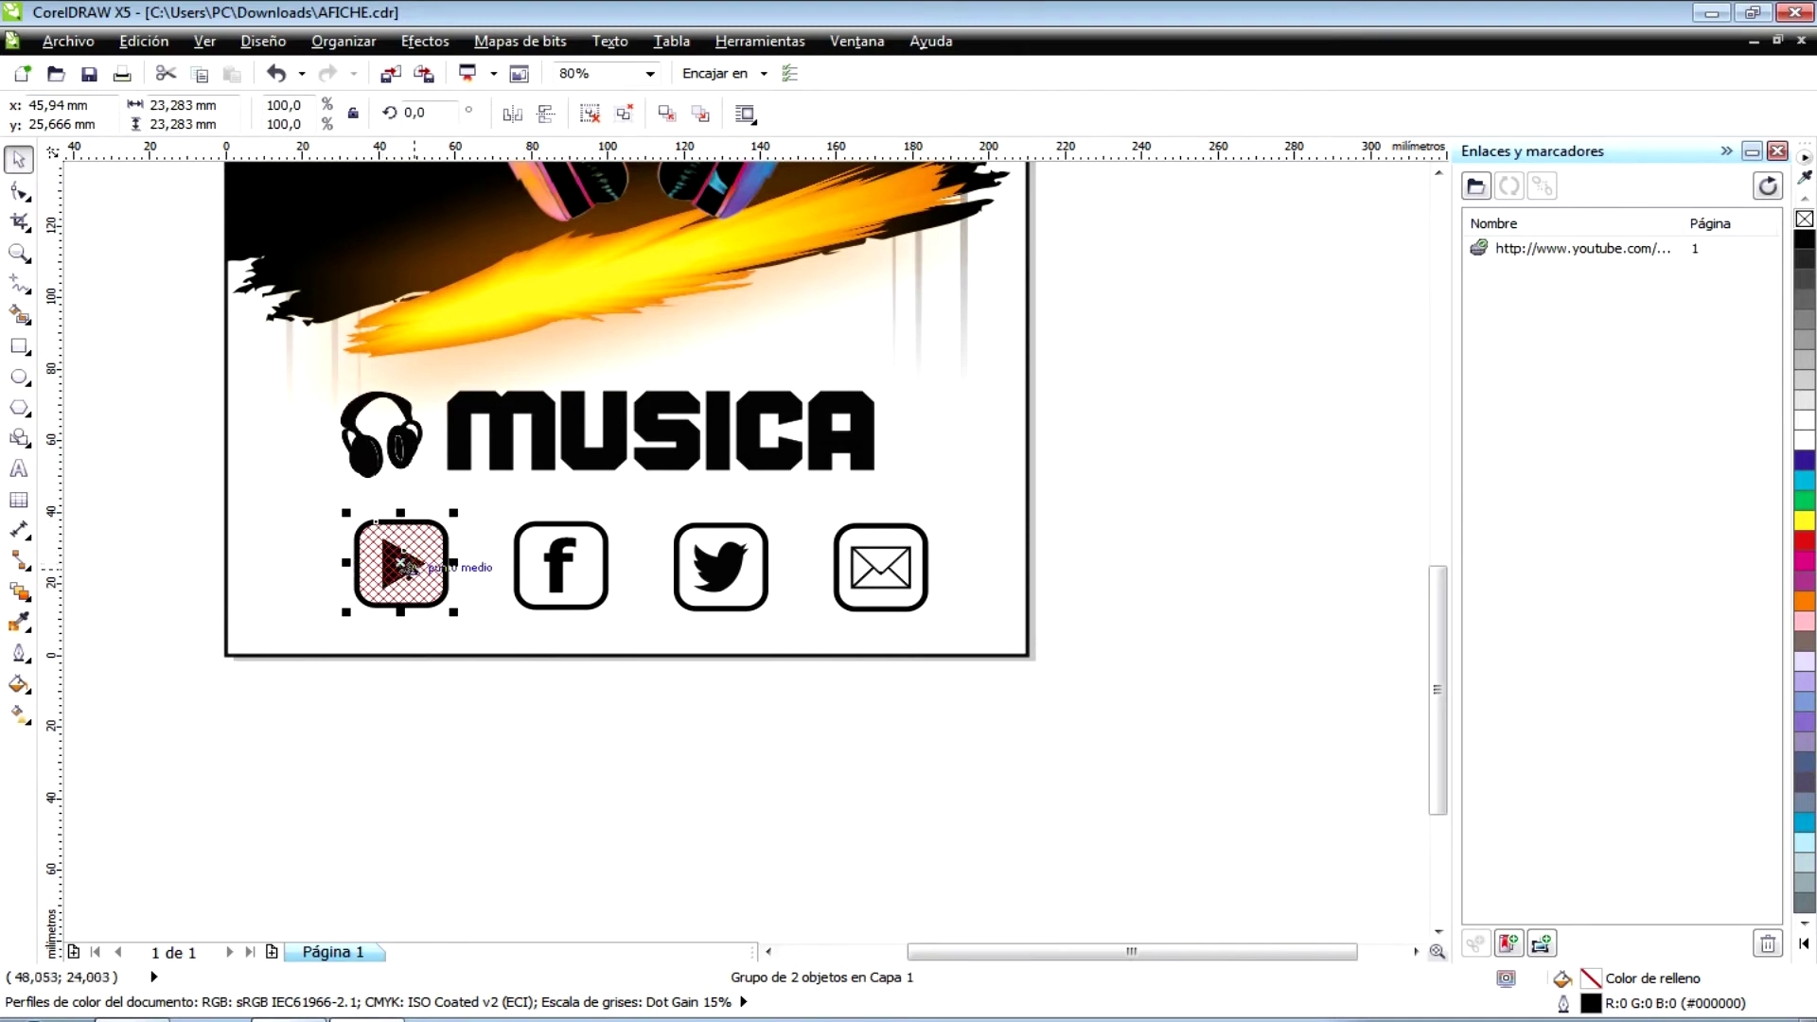
click(564, 593)
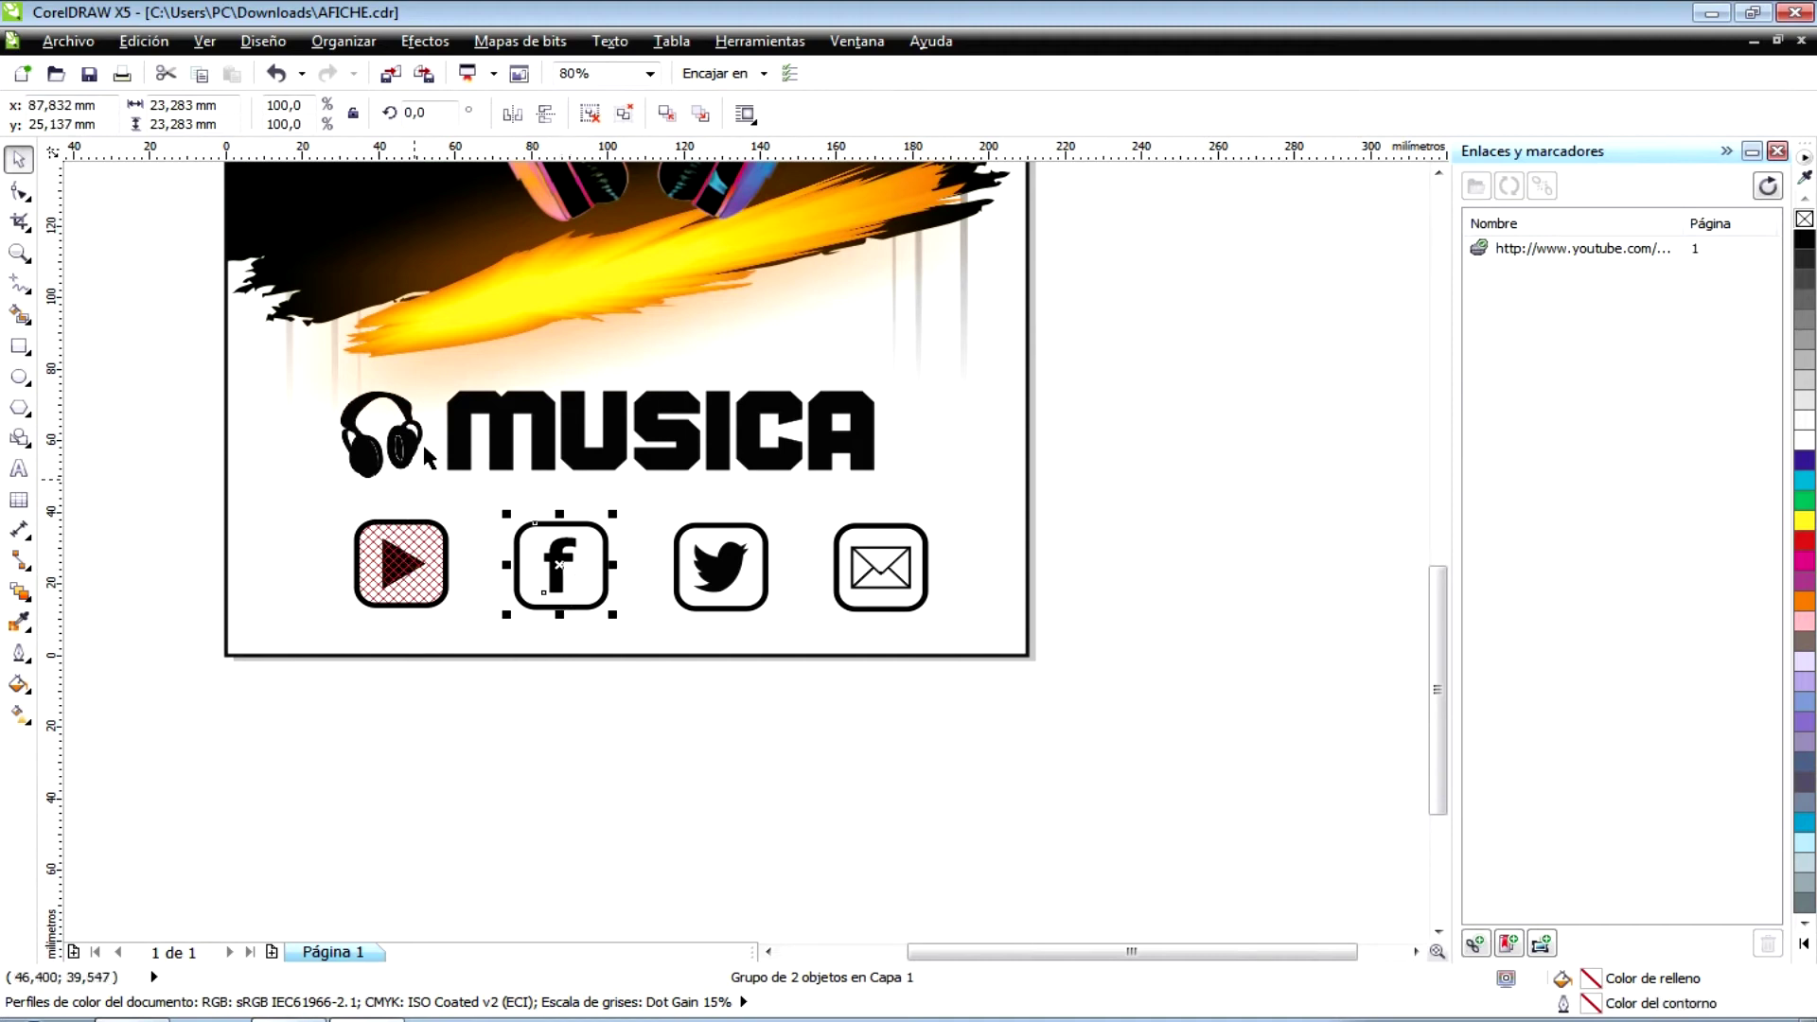
click(1477, 939)
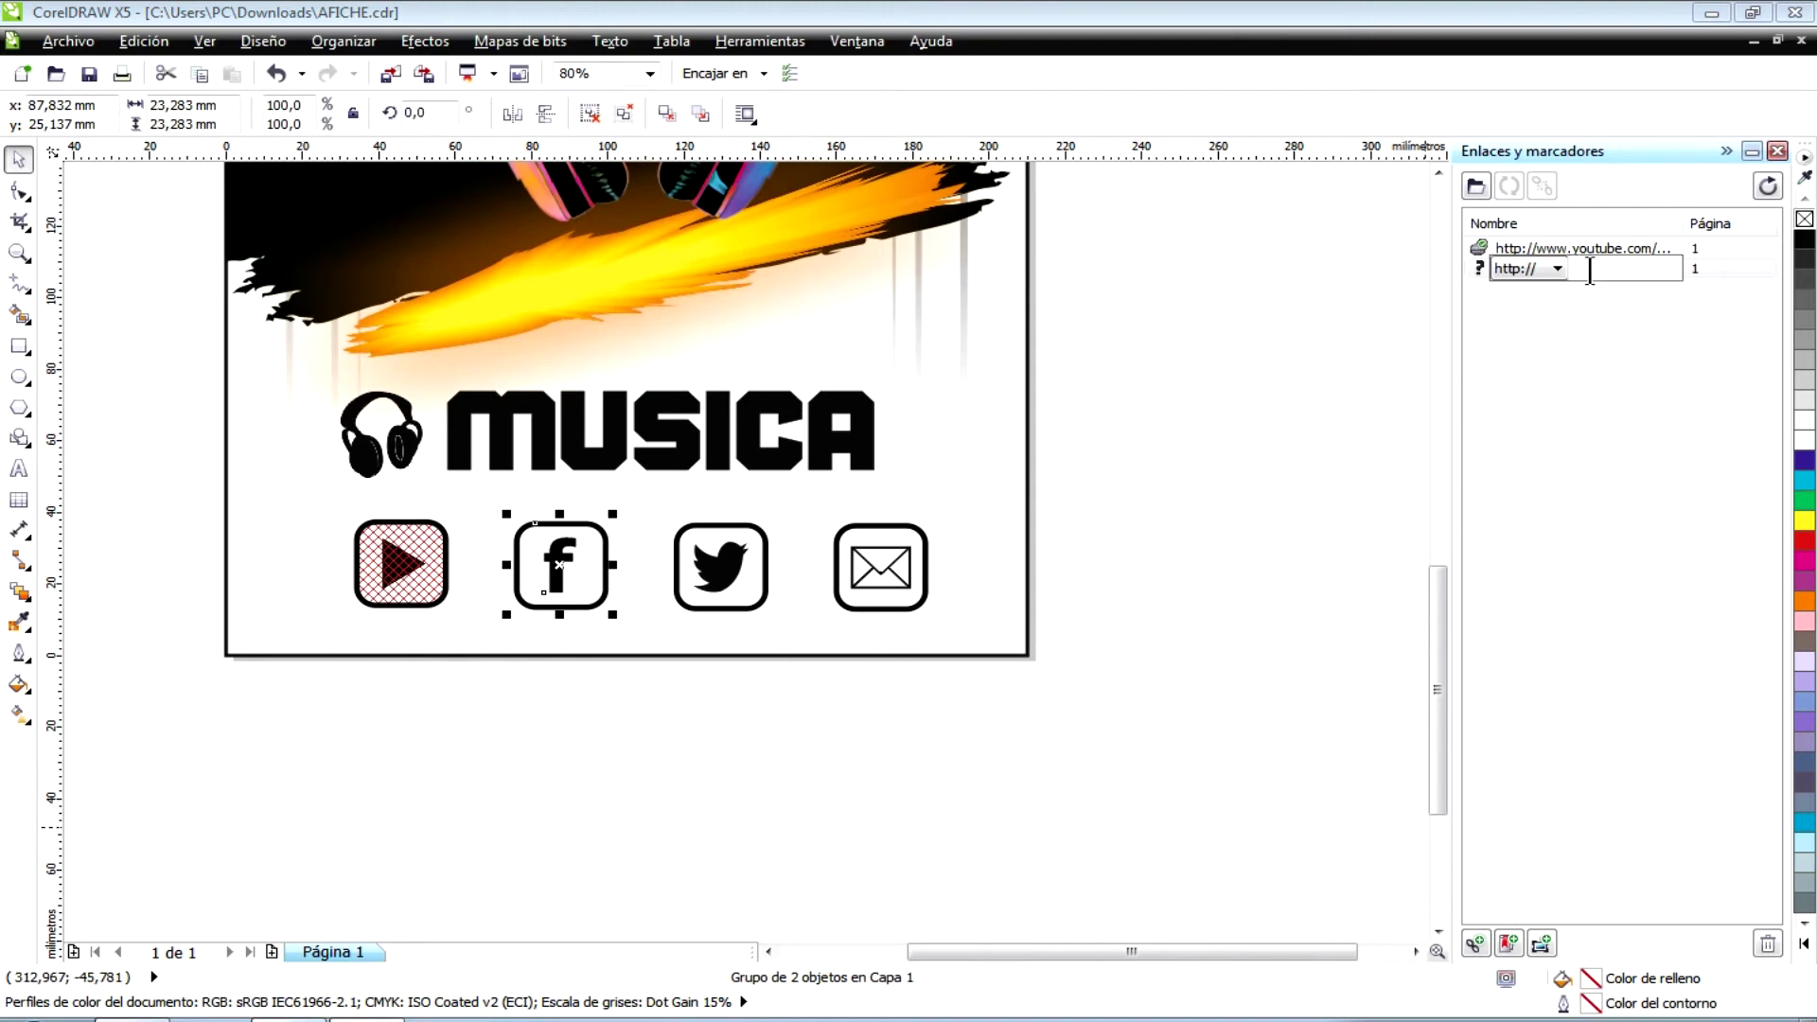
text(www.f)
text(acebook.)
text(com)
text(/karlos)
text(nun)
key(Return)
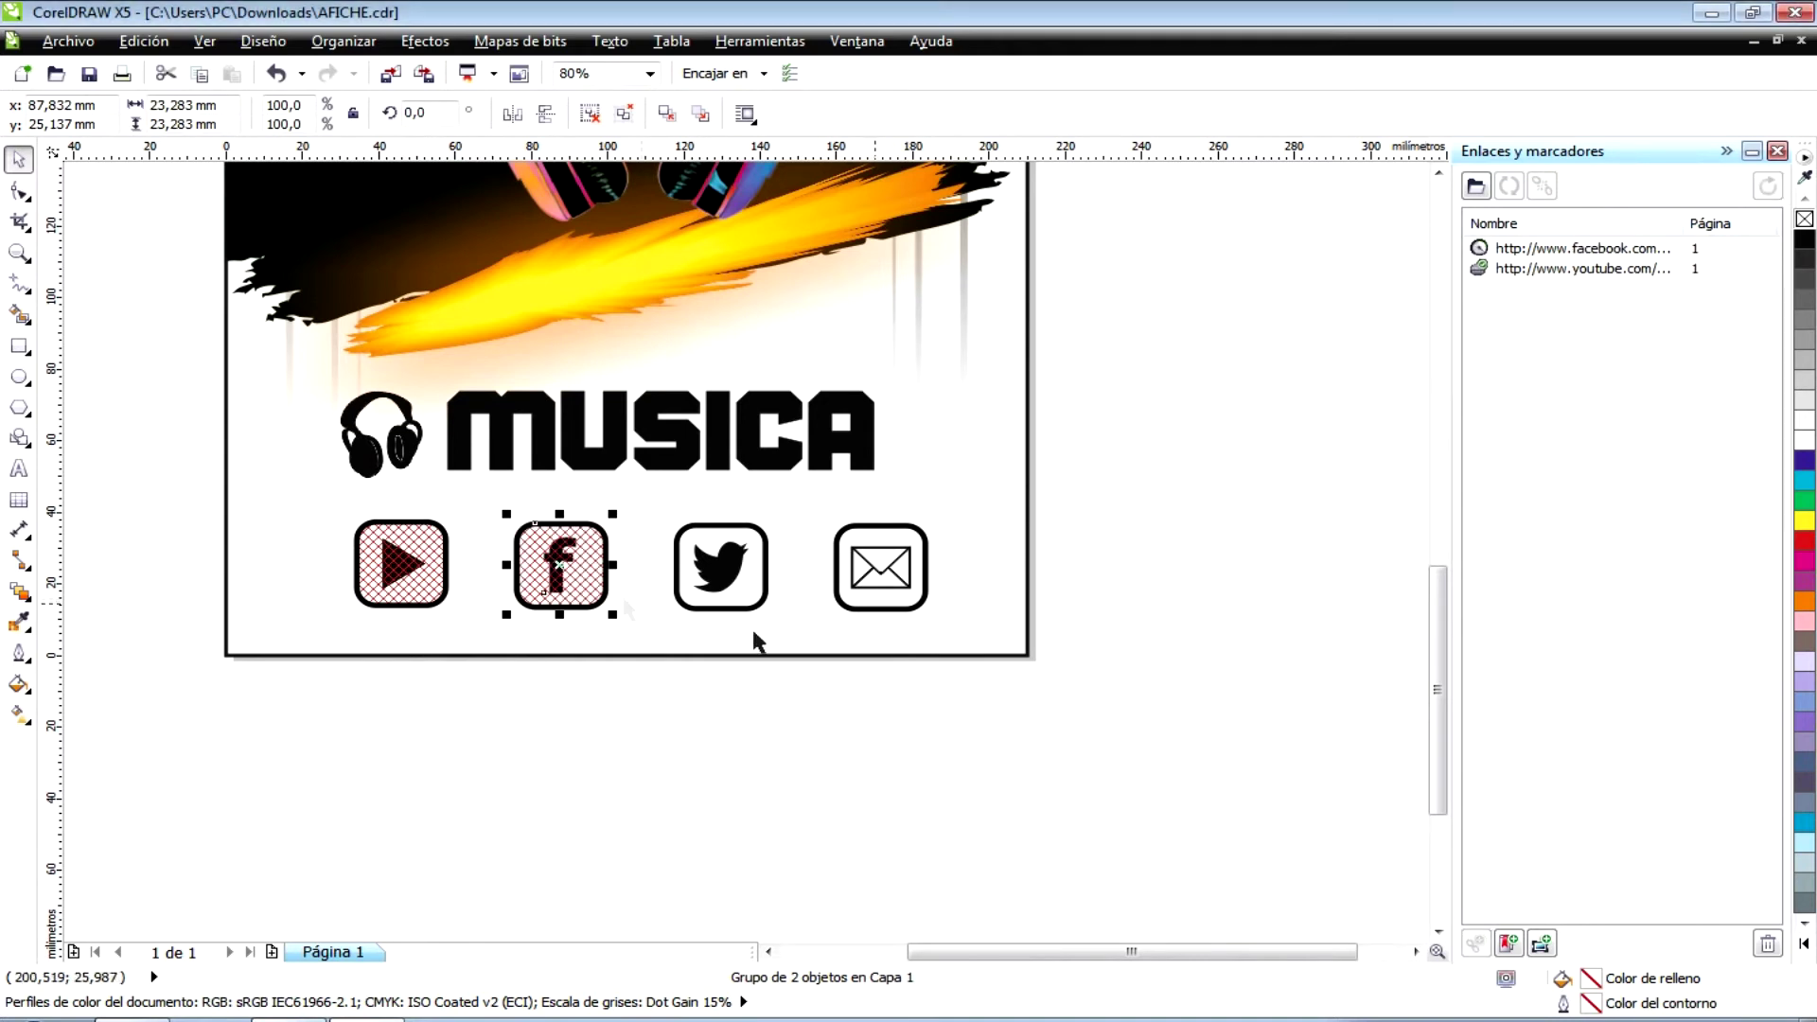
- Link the Twitter bird icon to the Twitter profile address, then select the envelope icon
click(689, 584)
click(719, 566)
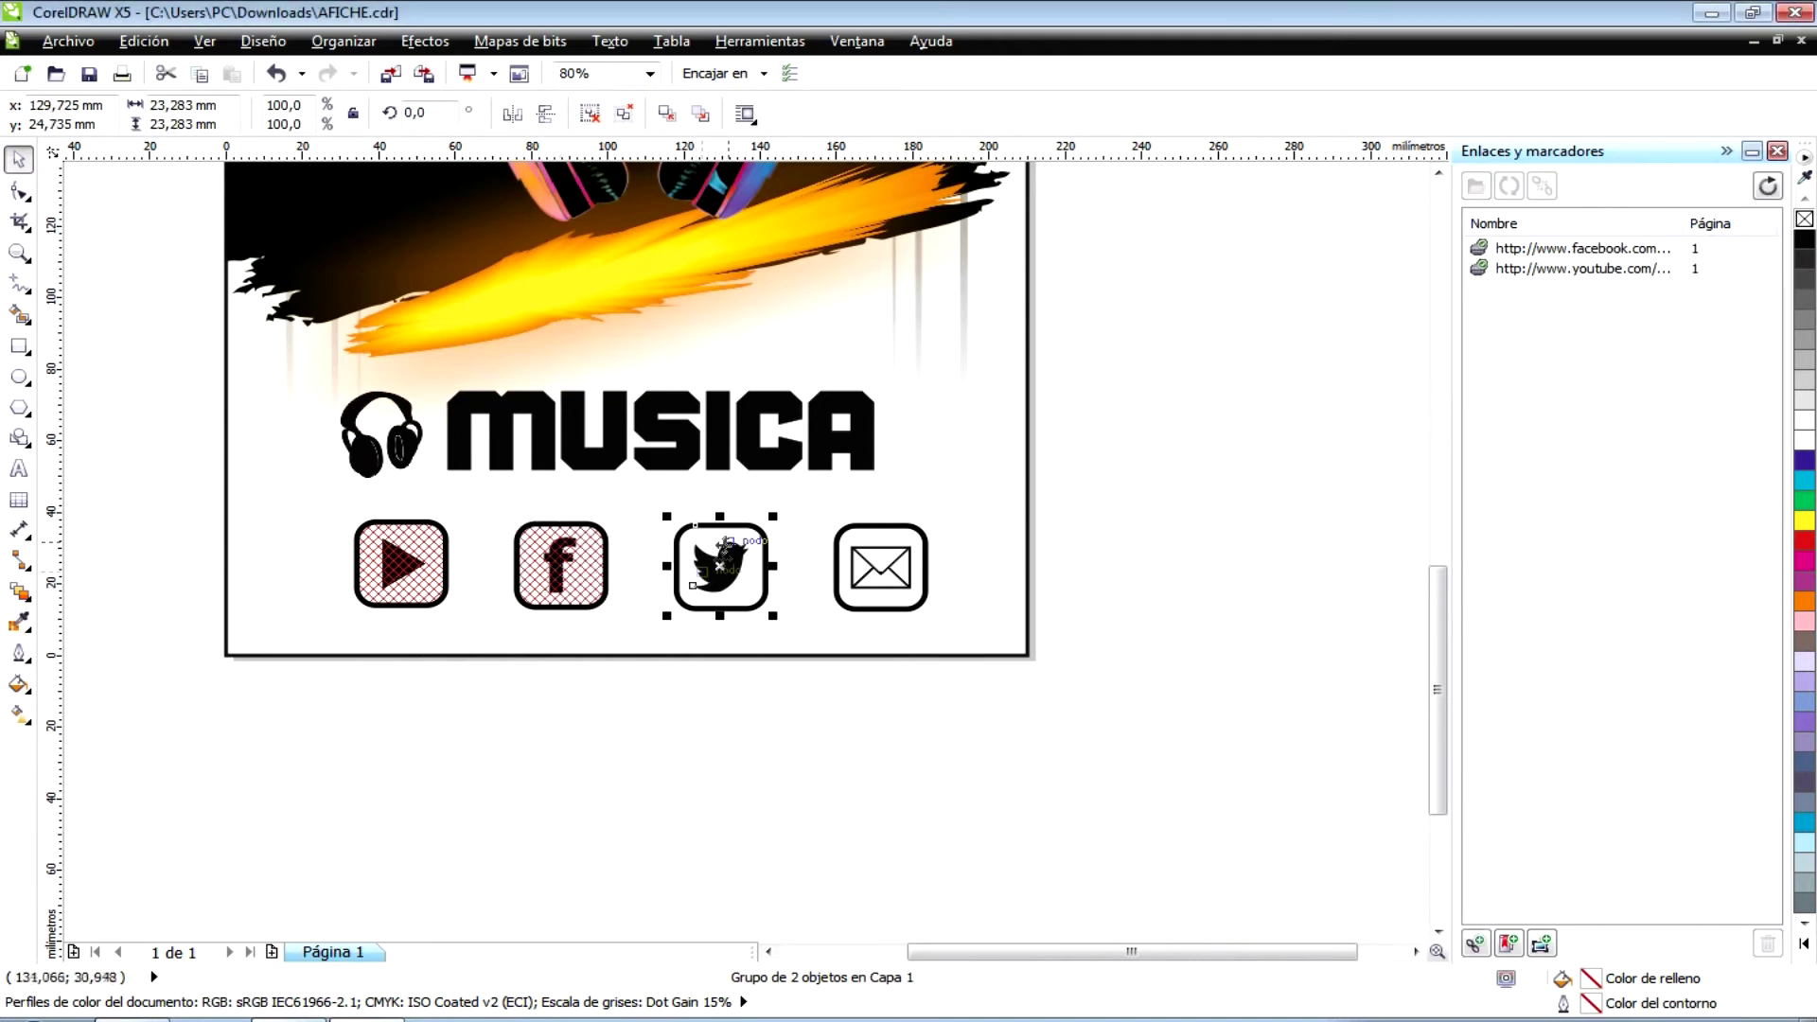
click(1473, 941)
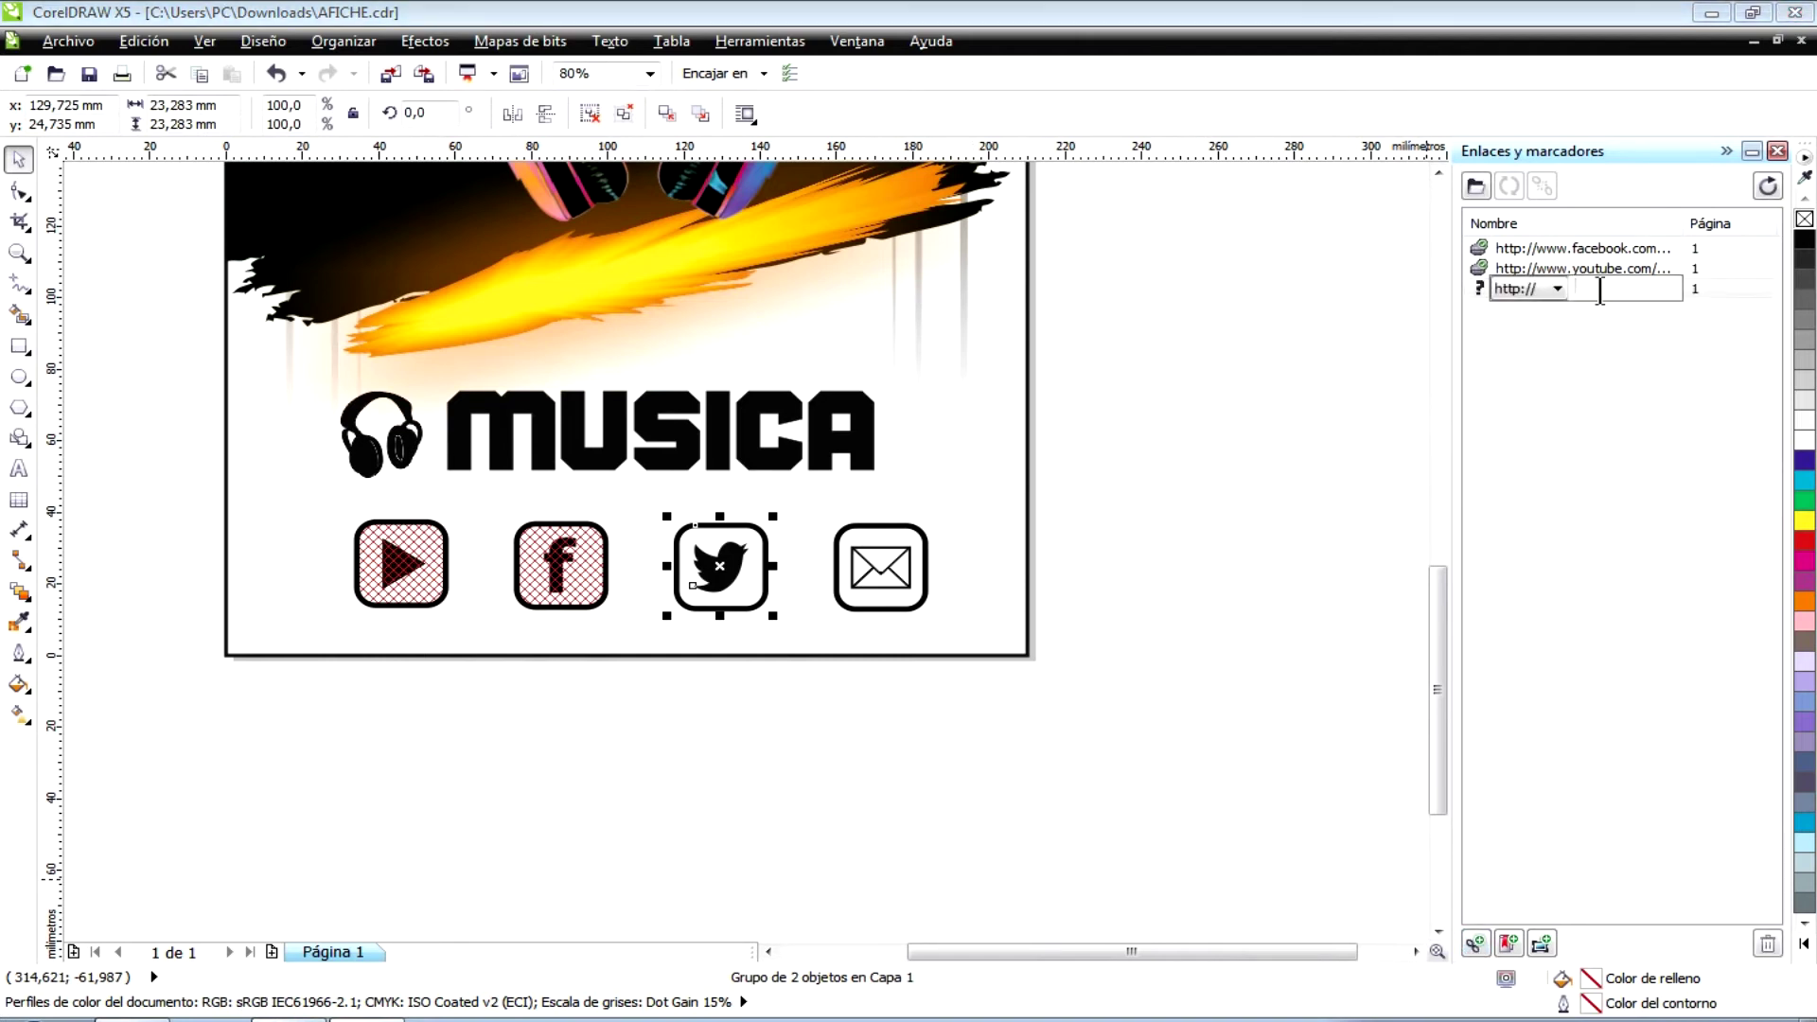
text(www.twitter.com/karlosnun)
key(Return)
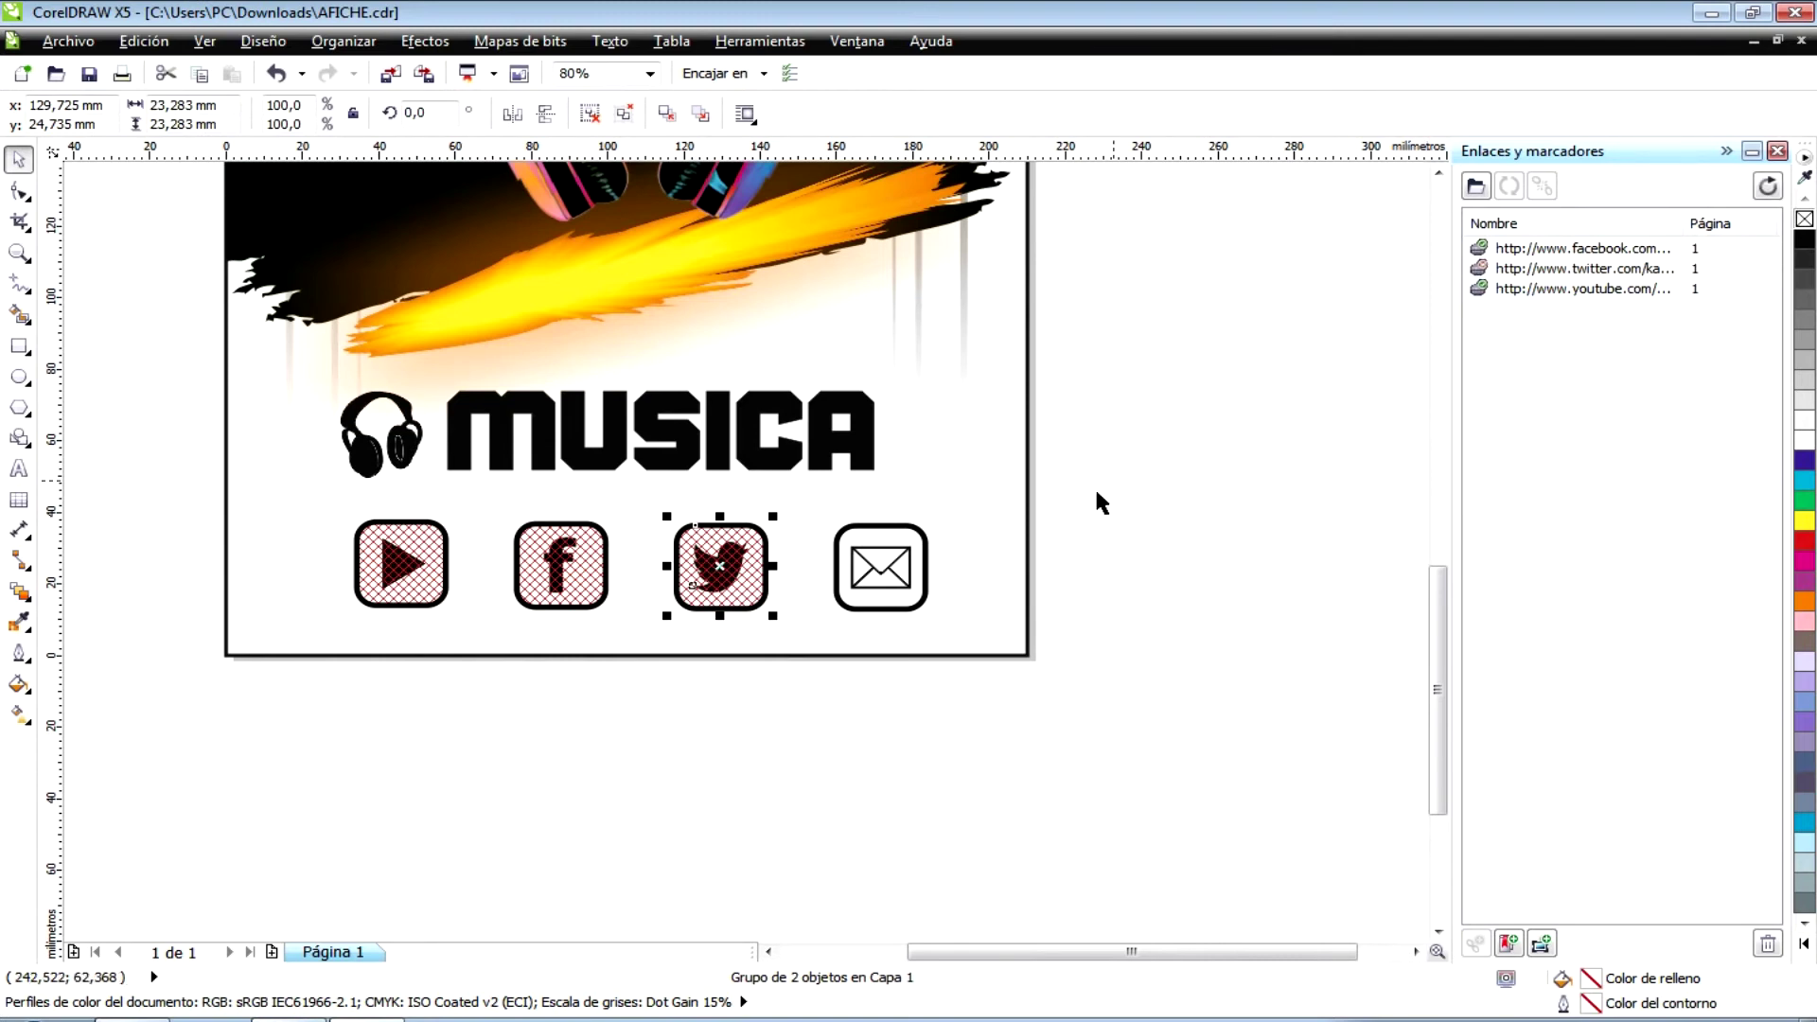
click(888, 565)
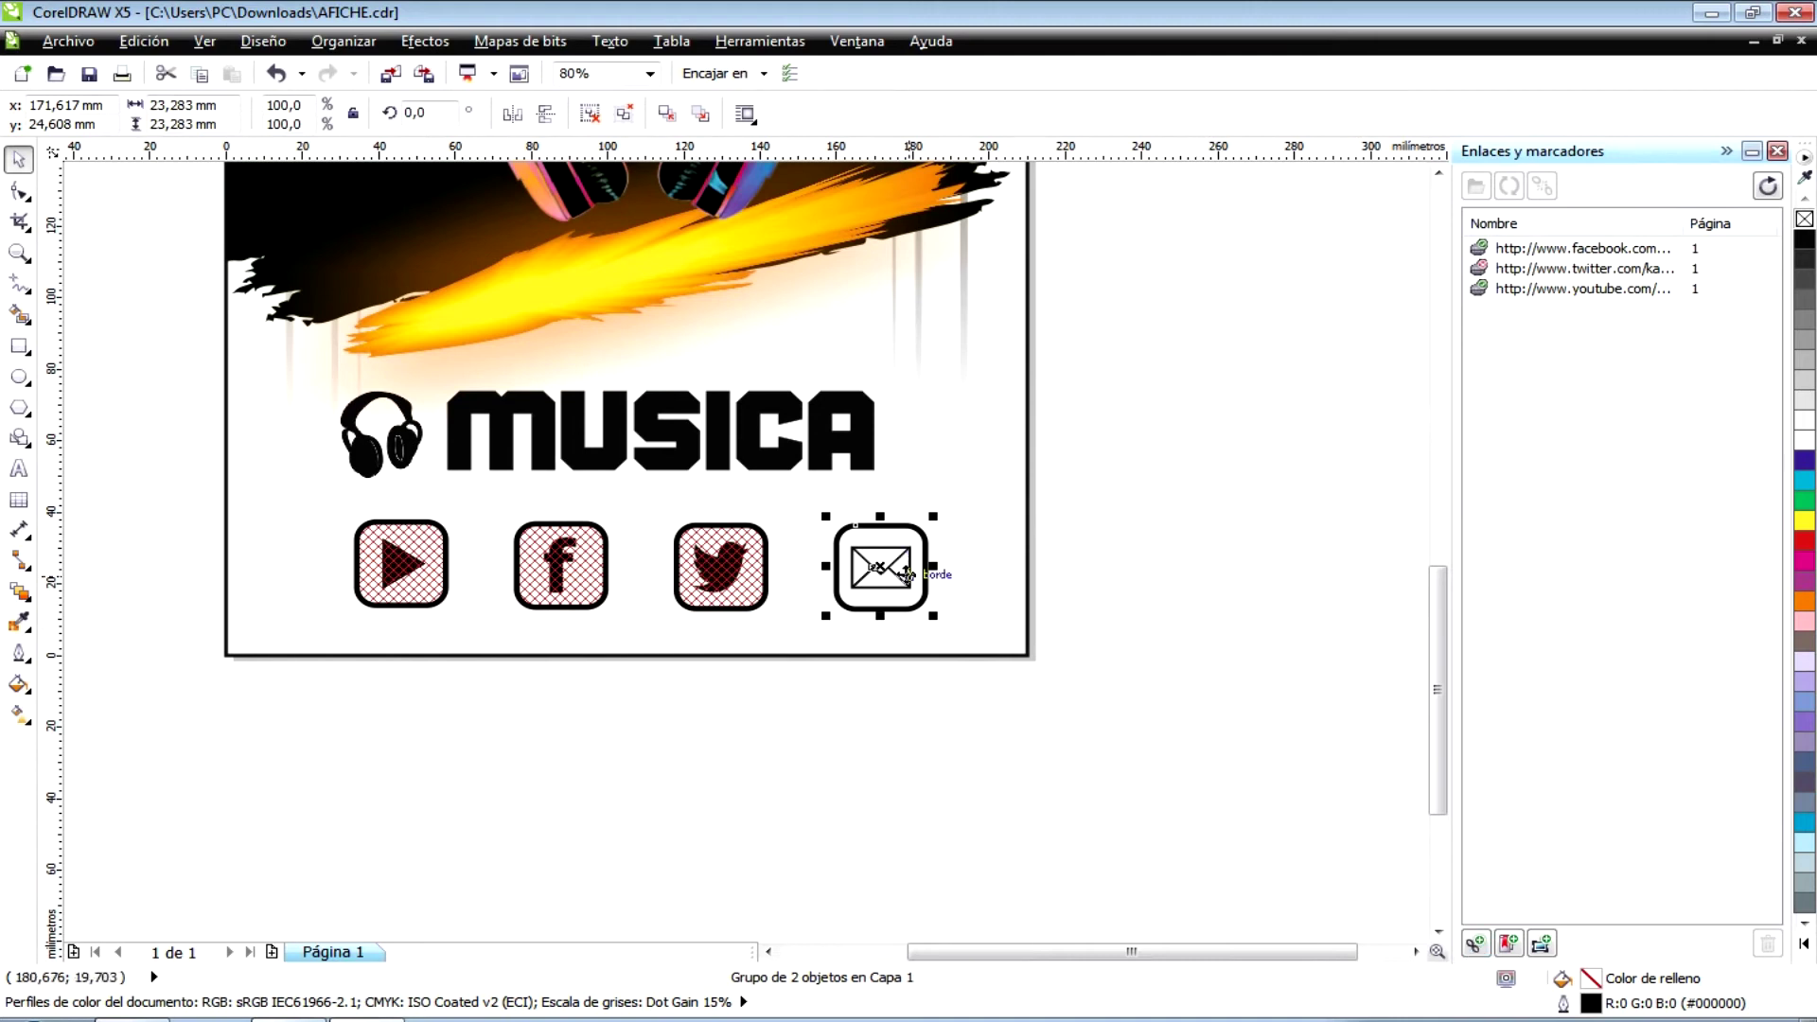
- Add a mailto: link with the contact e-mail address to the envelope icon, then deselect
click(1482, 939)
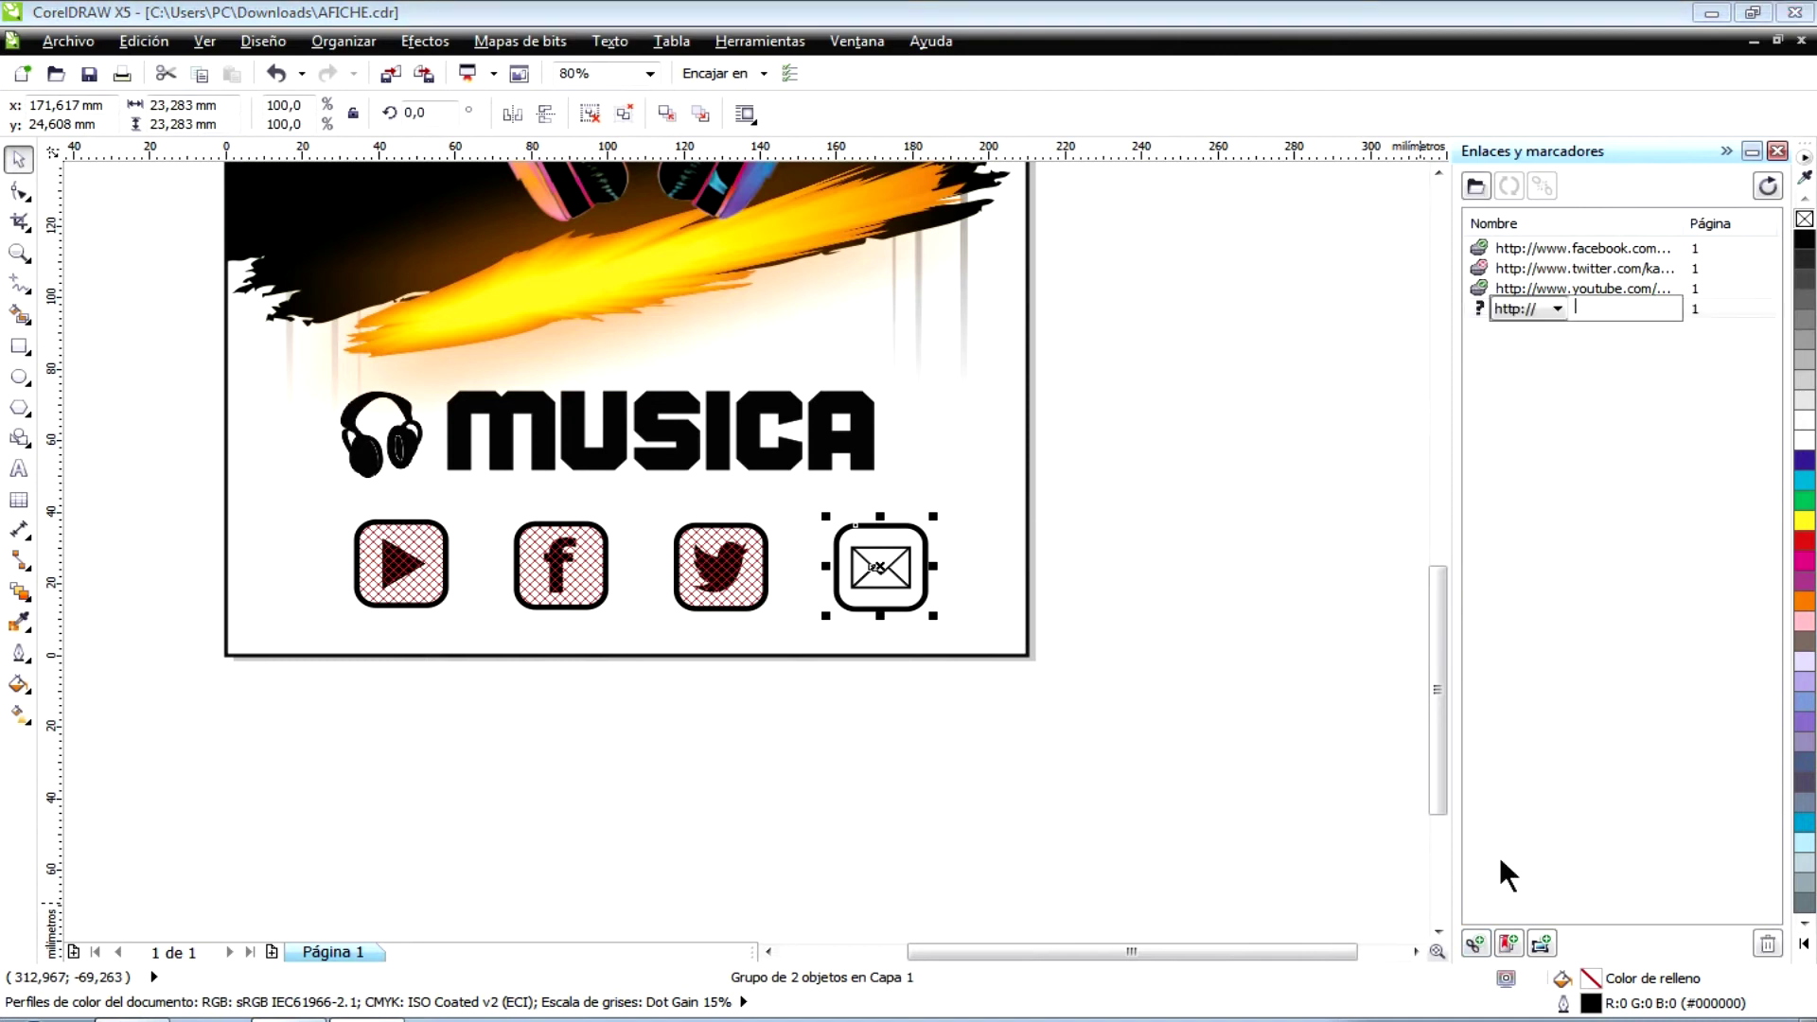
click(1556, 310)
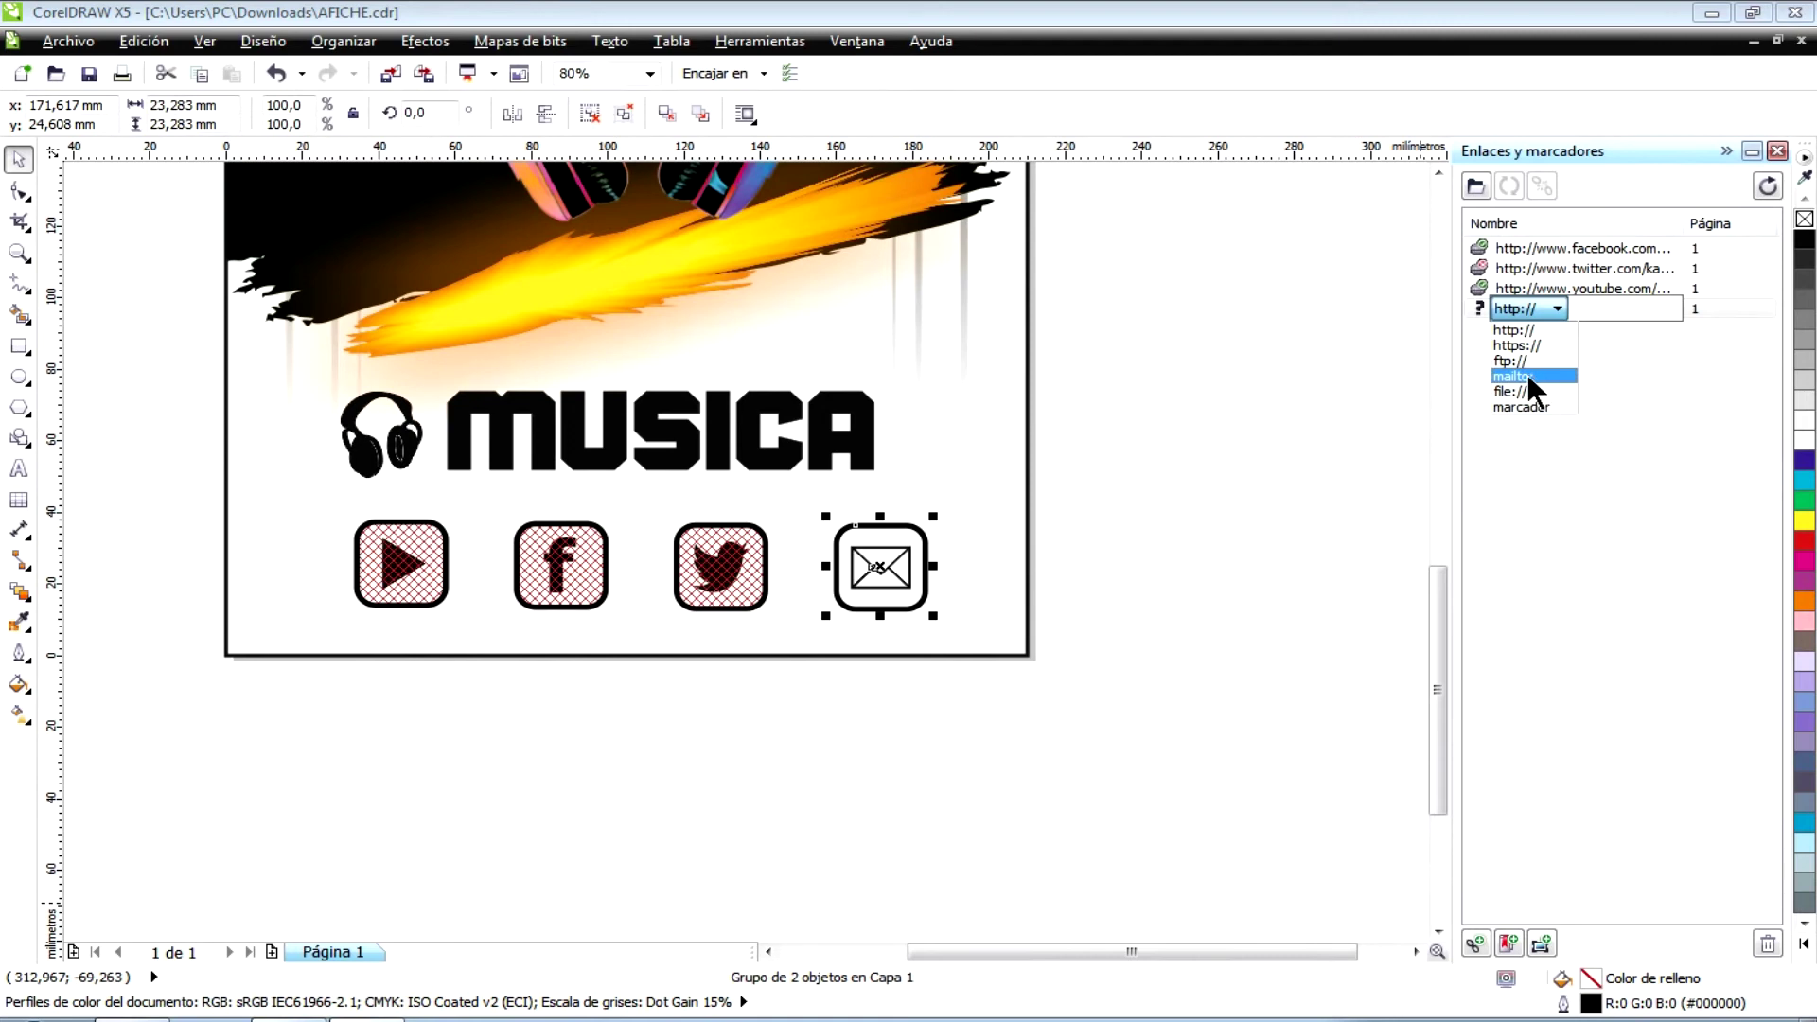
click(1525, 376)
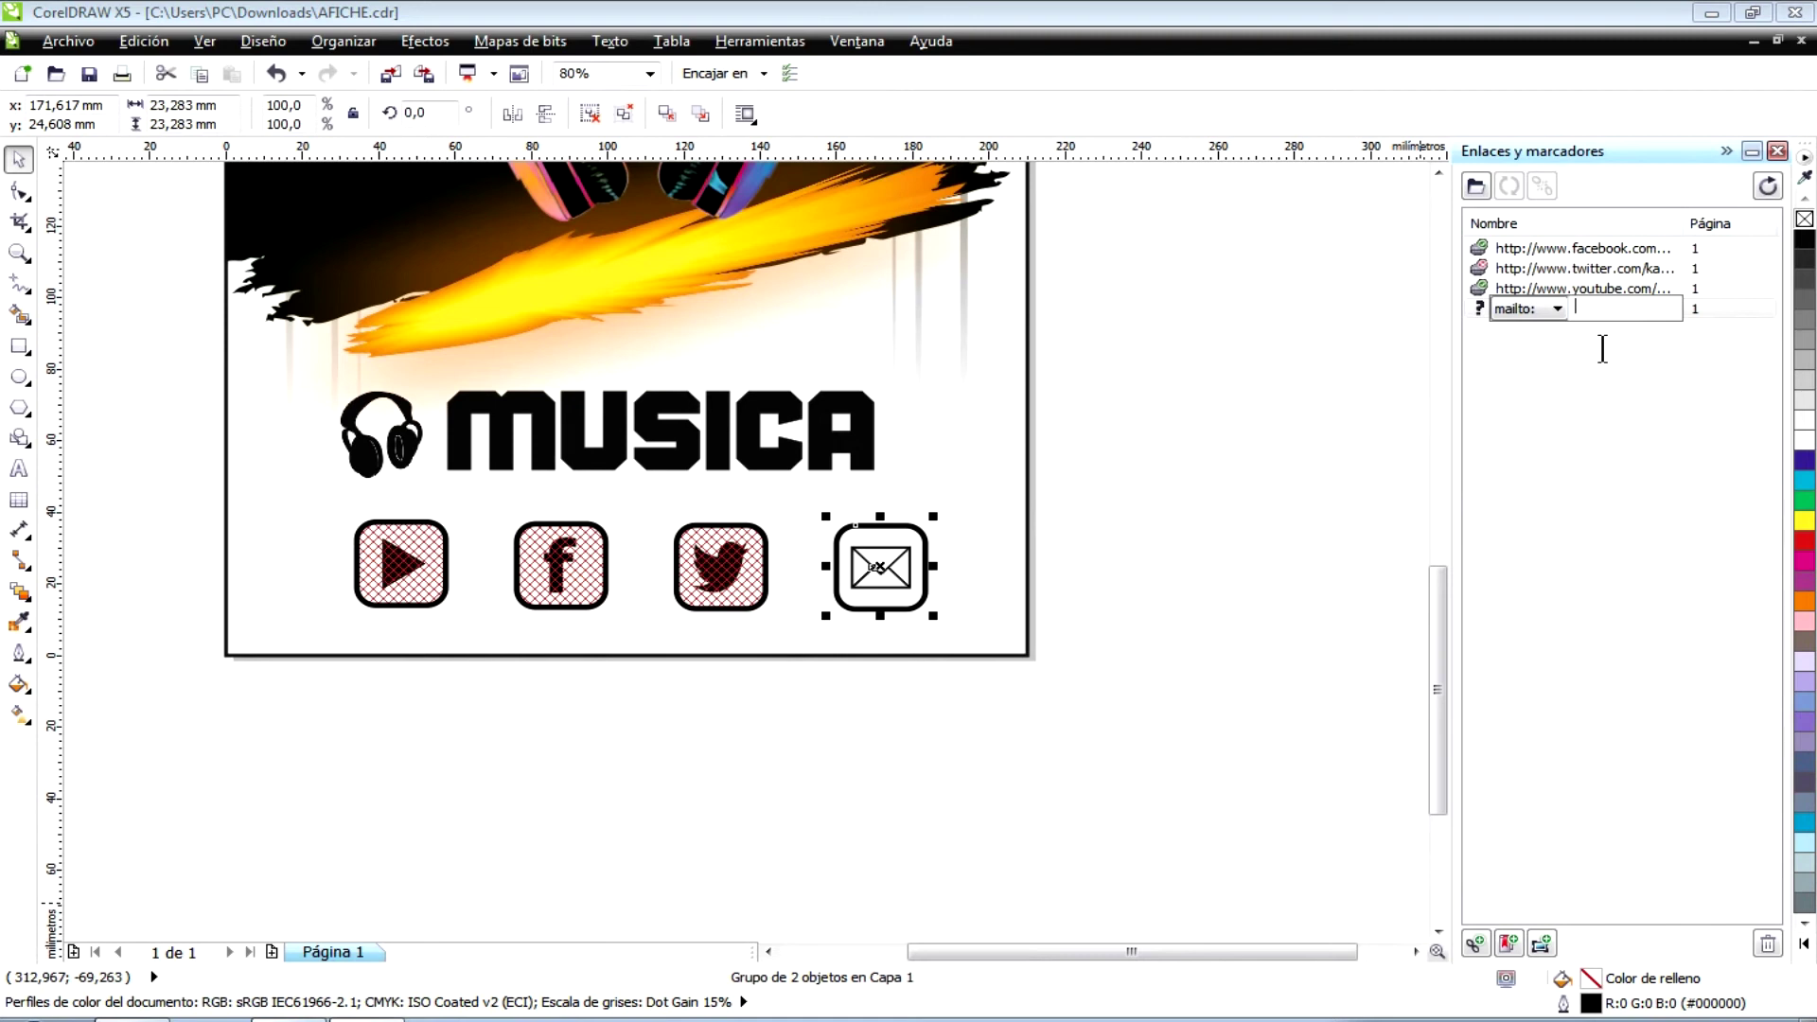
key(Return)
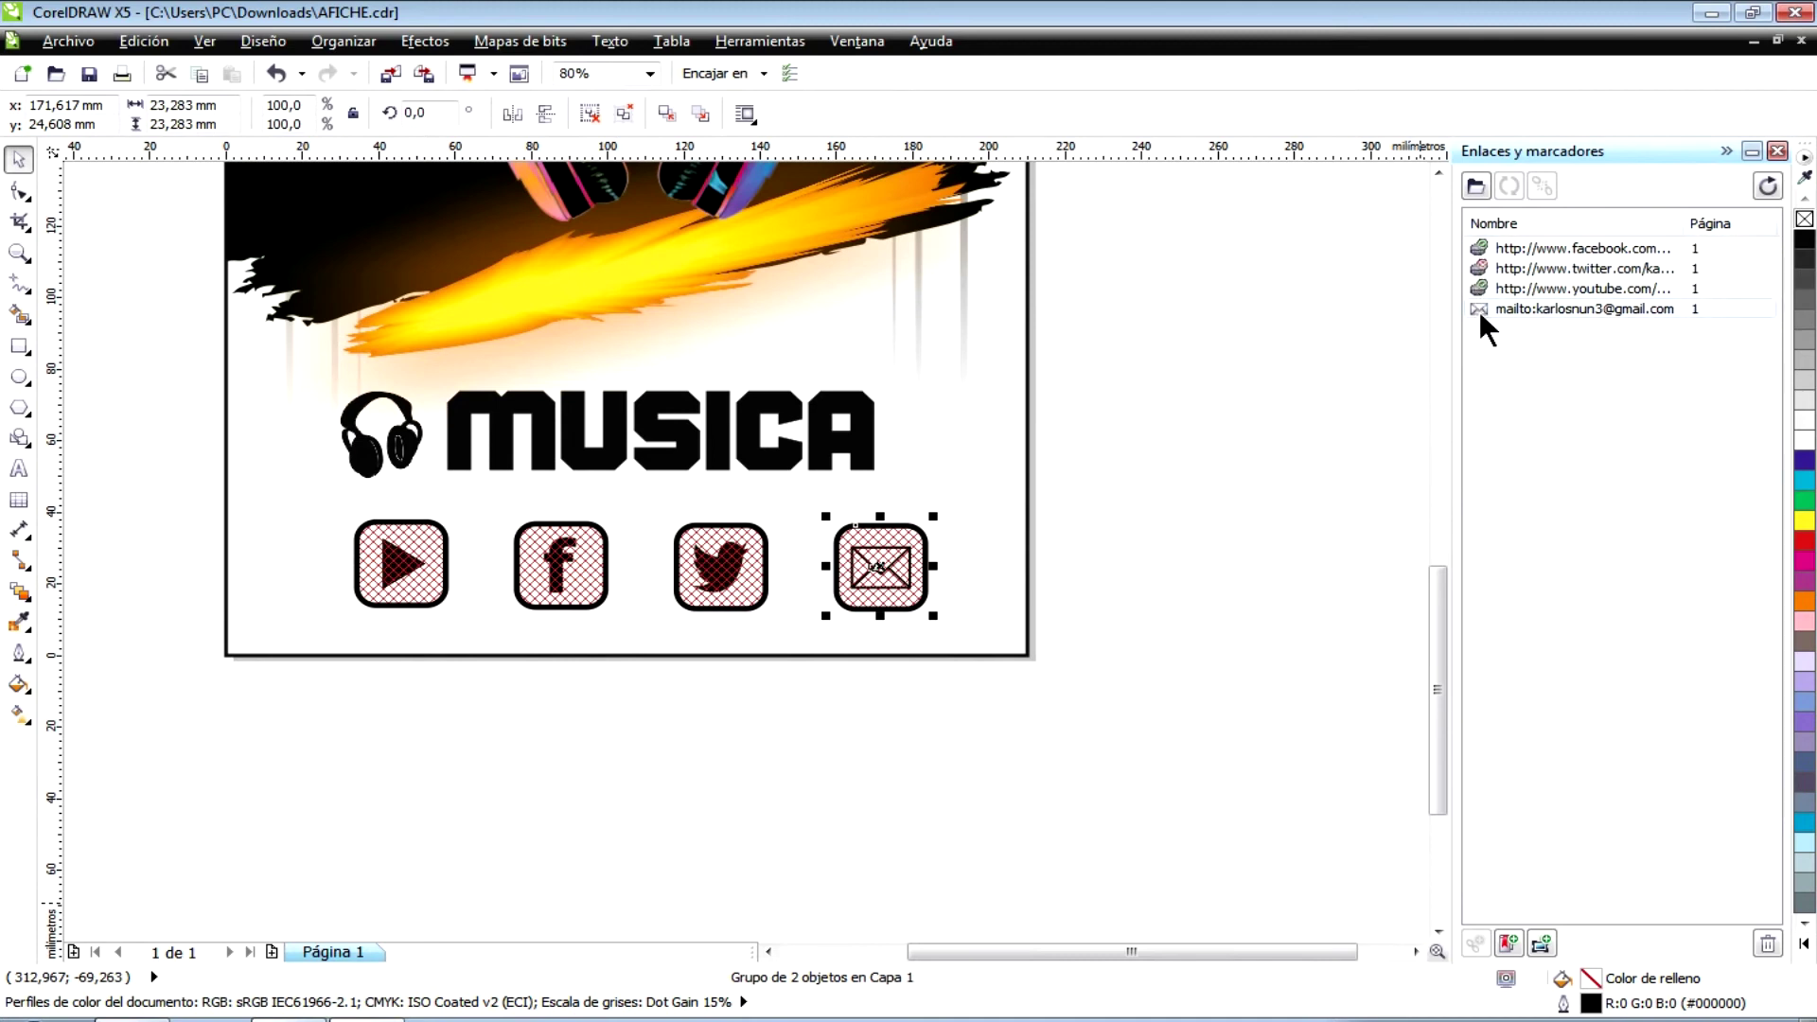
click(1079, 455)
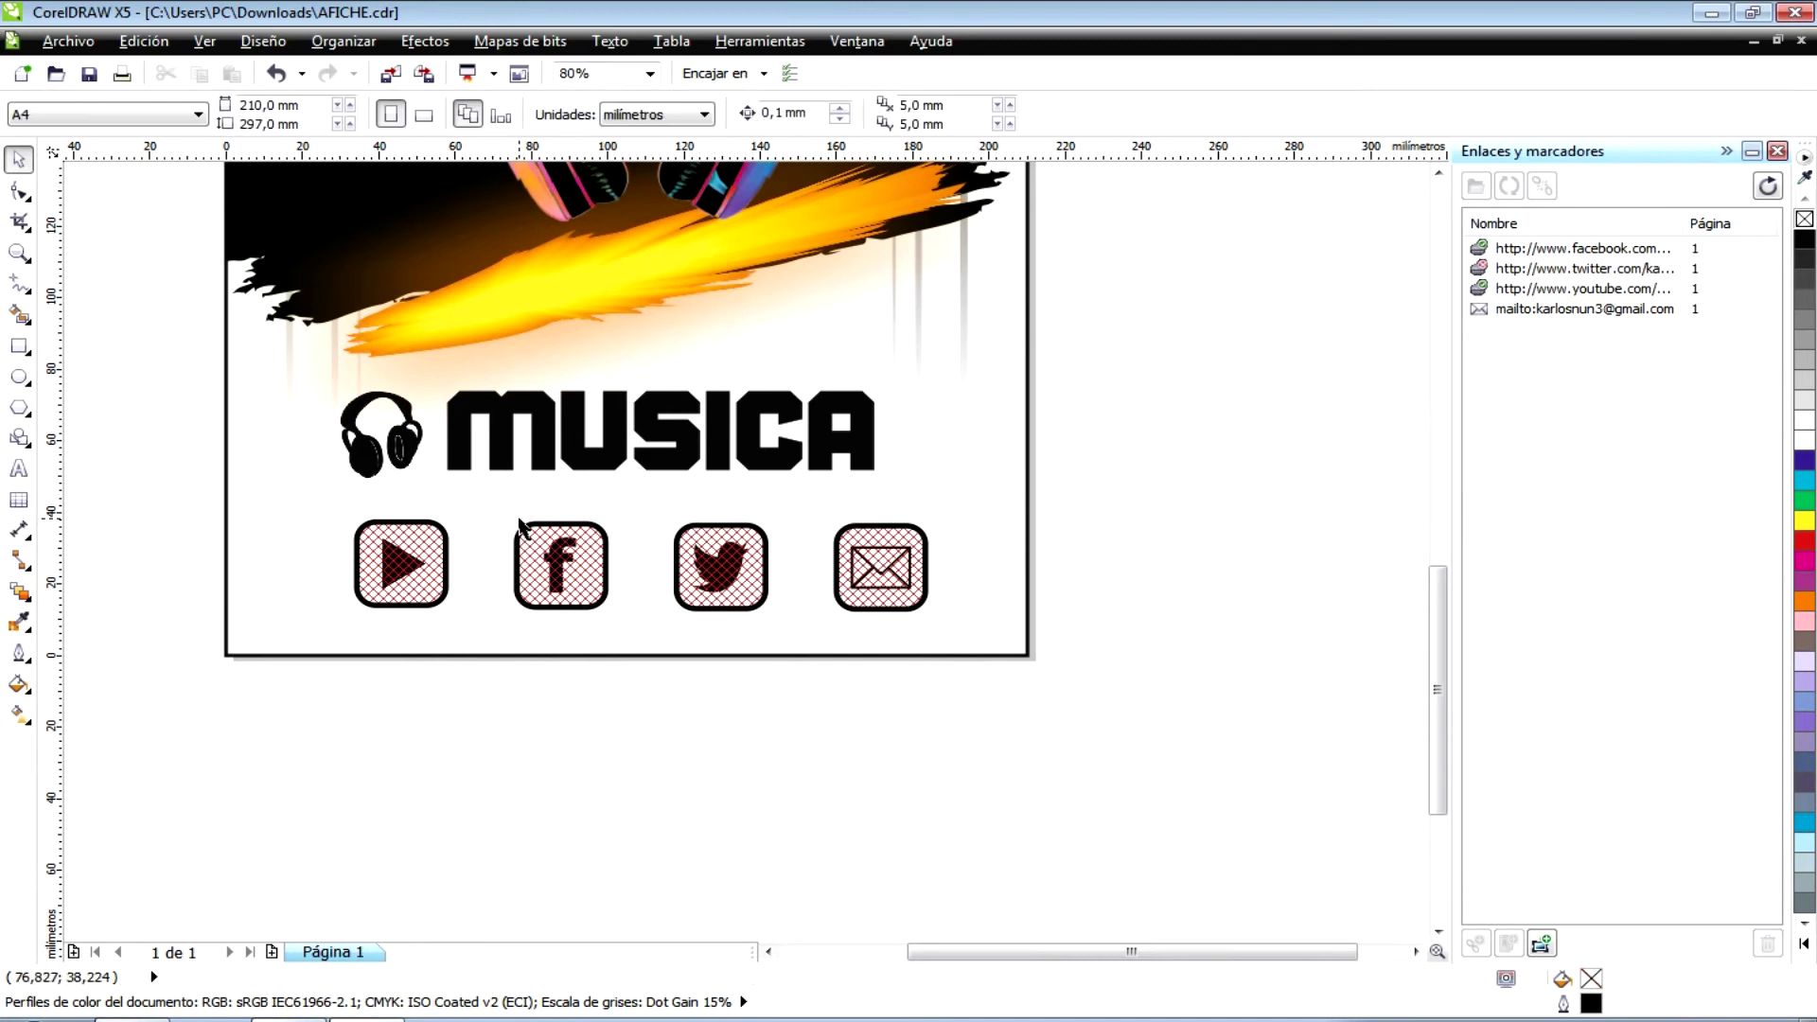
- Scroll the whole poster back into view and open the Archivo menu
drag(1436, 690, 1439, 608)
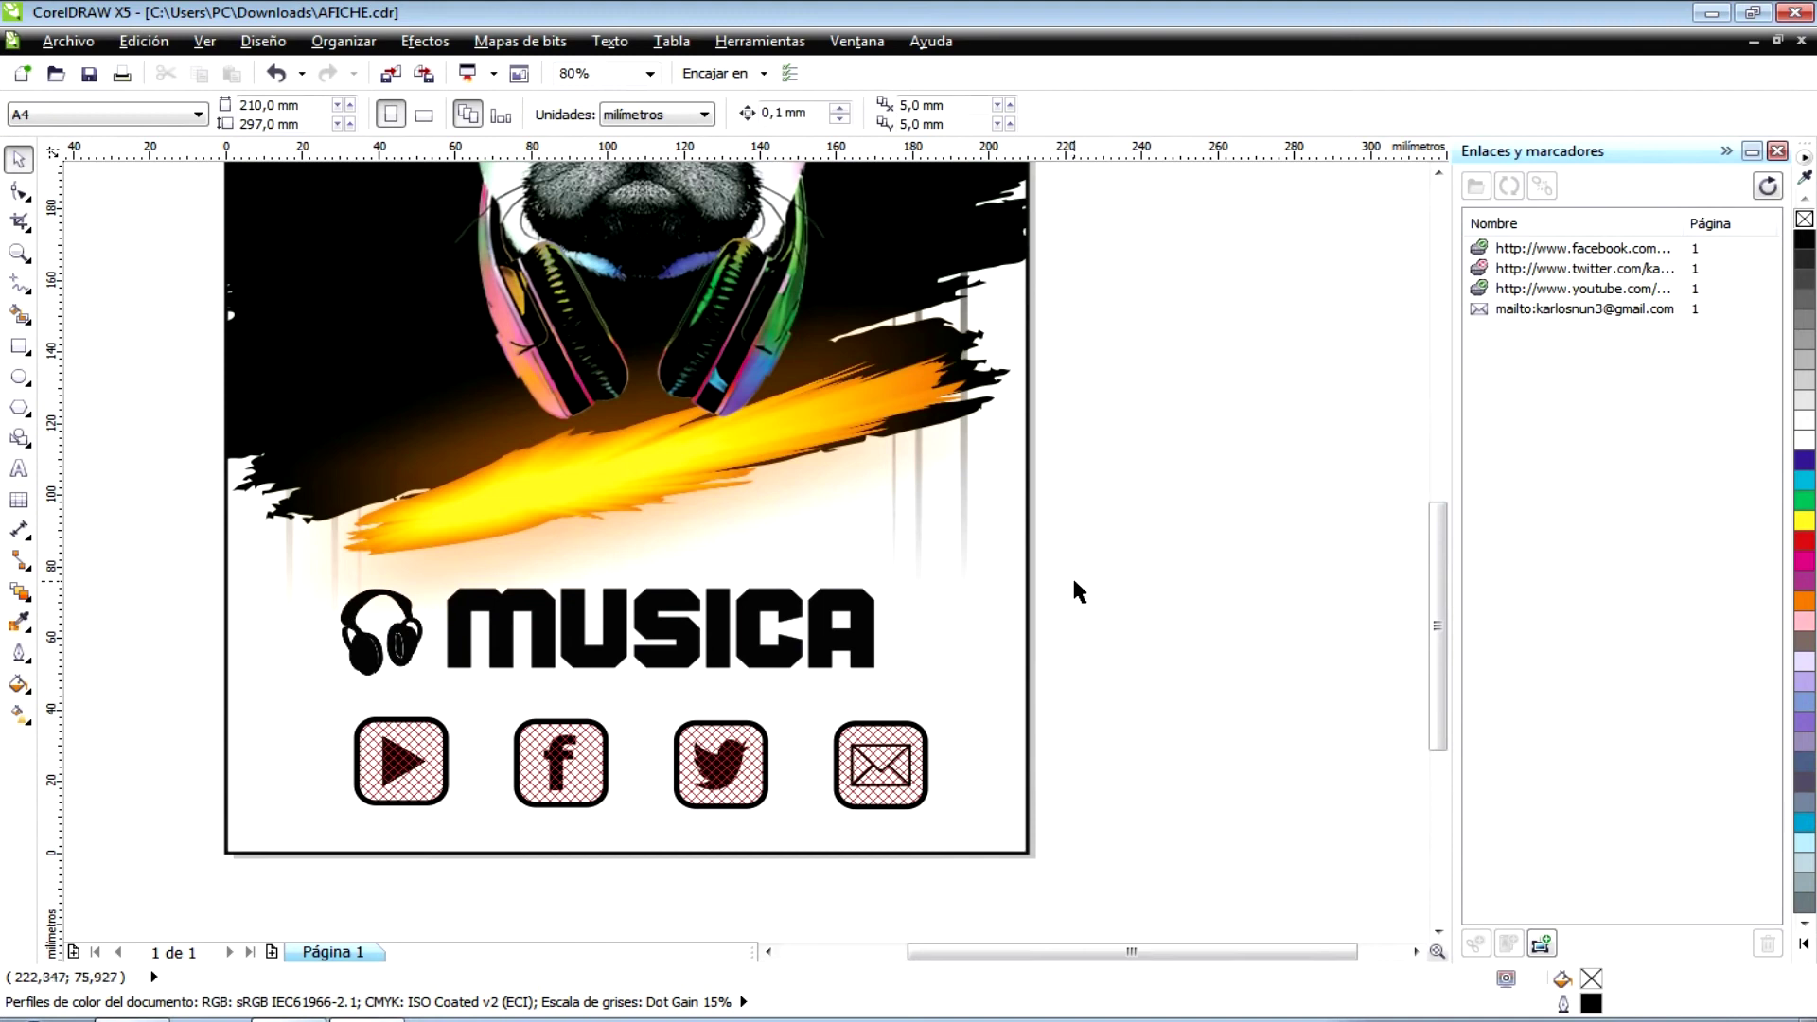
click(66, 41)
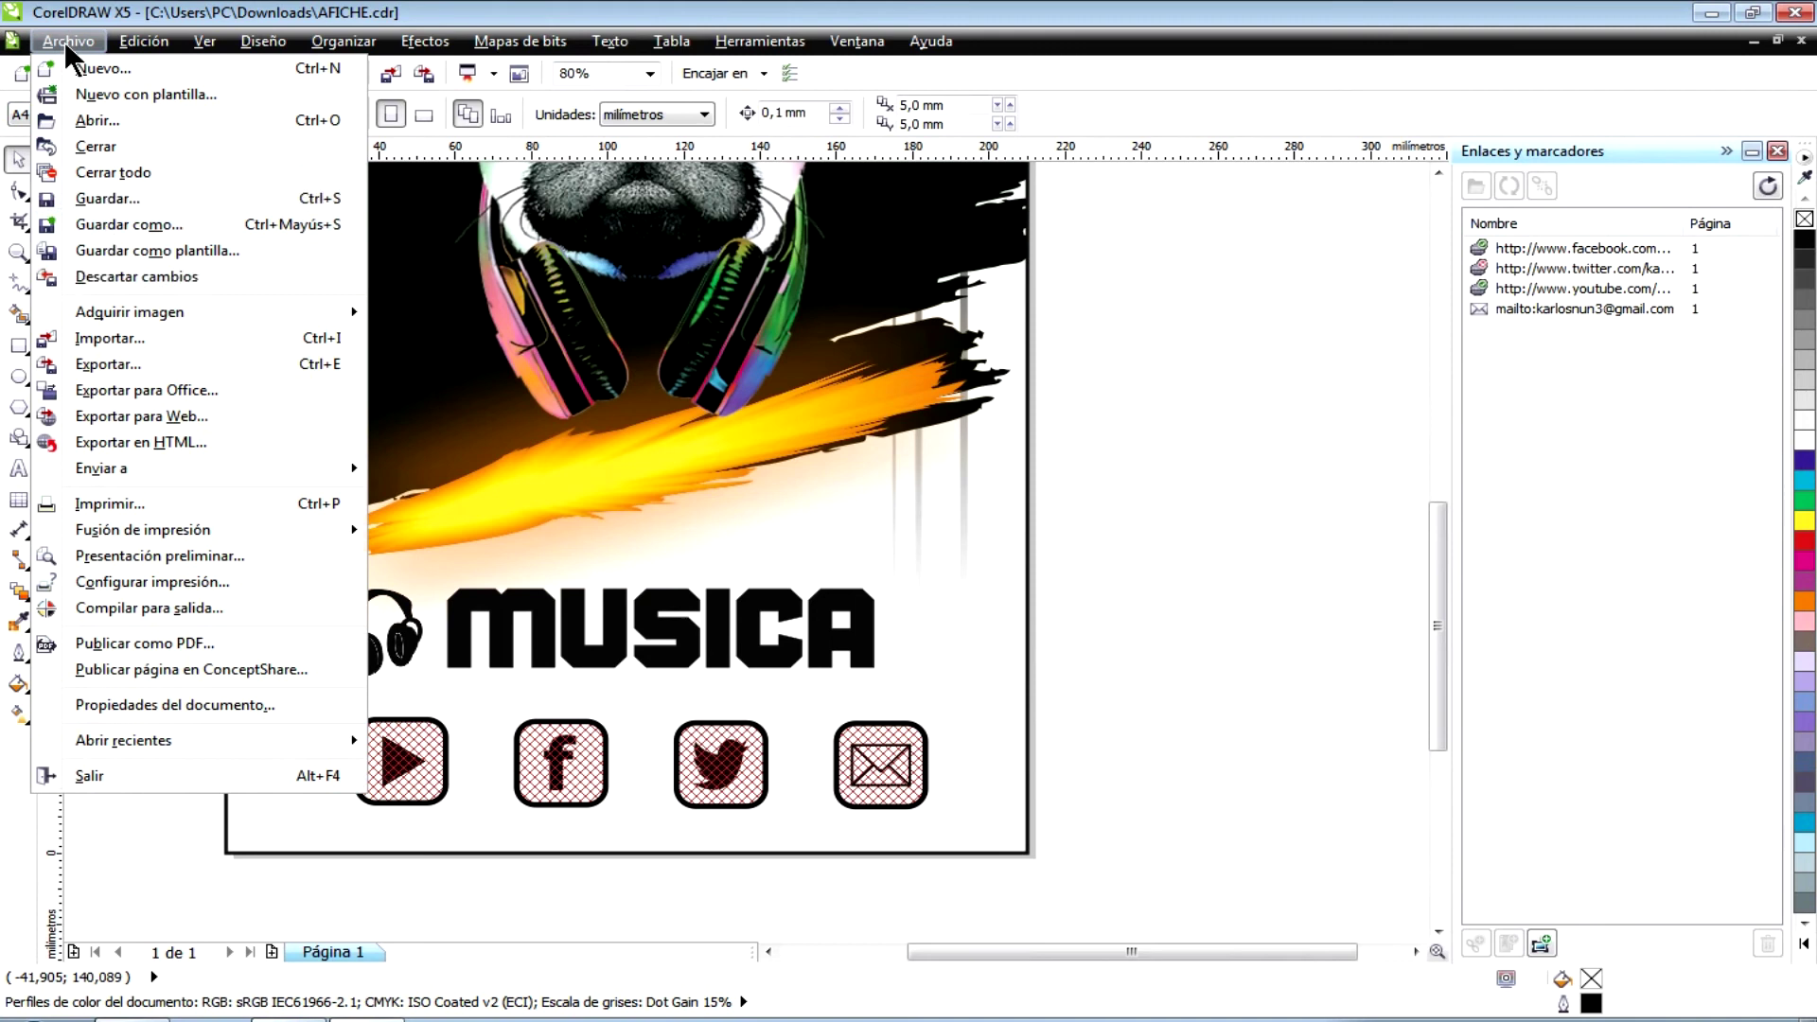
- Save the poster as a PDF named 'AFICHE corel' in Downloads
click(128, 224)
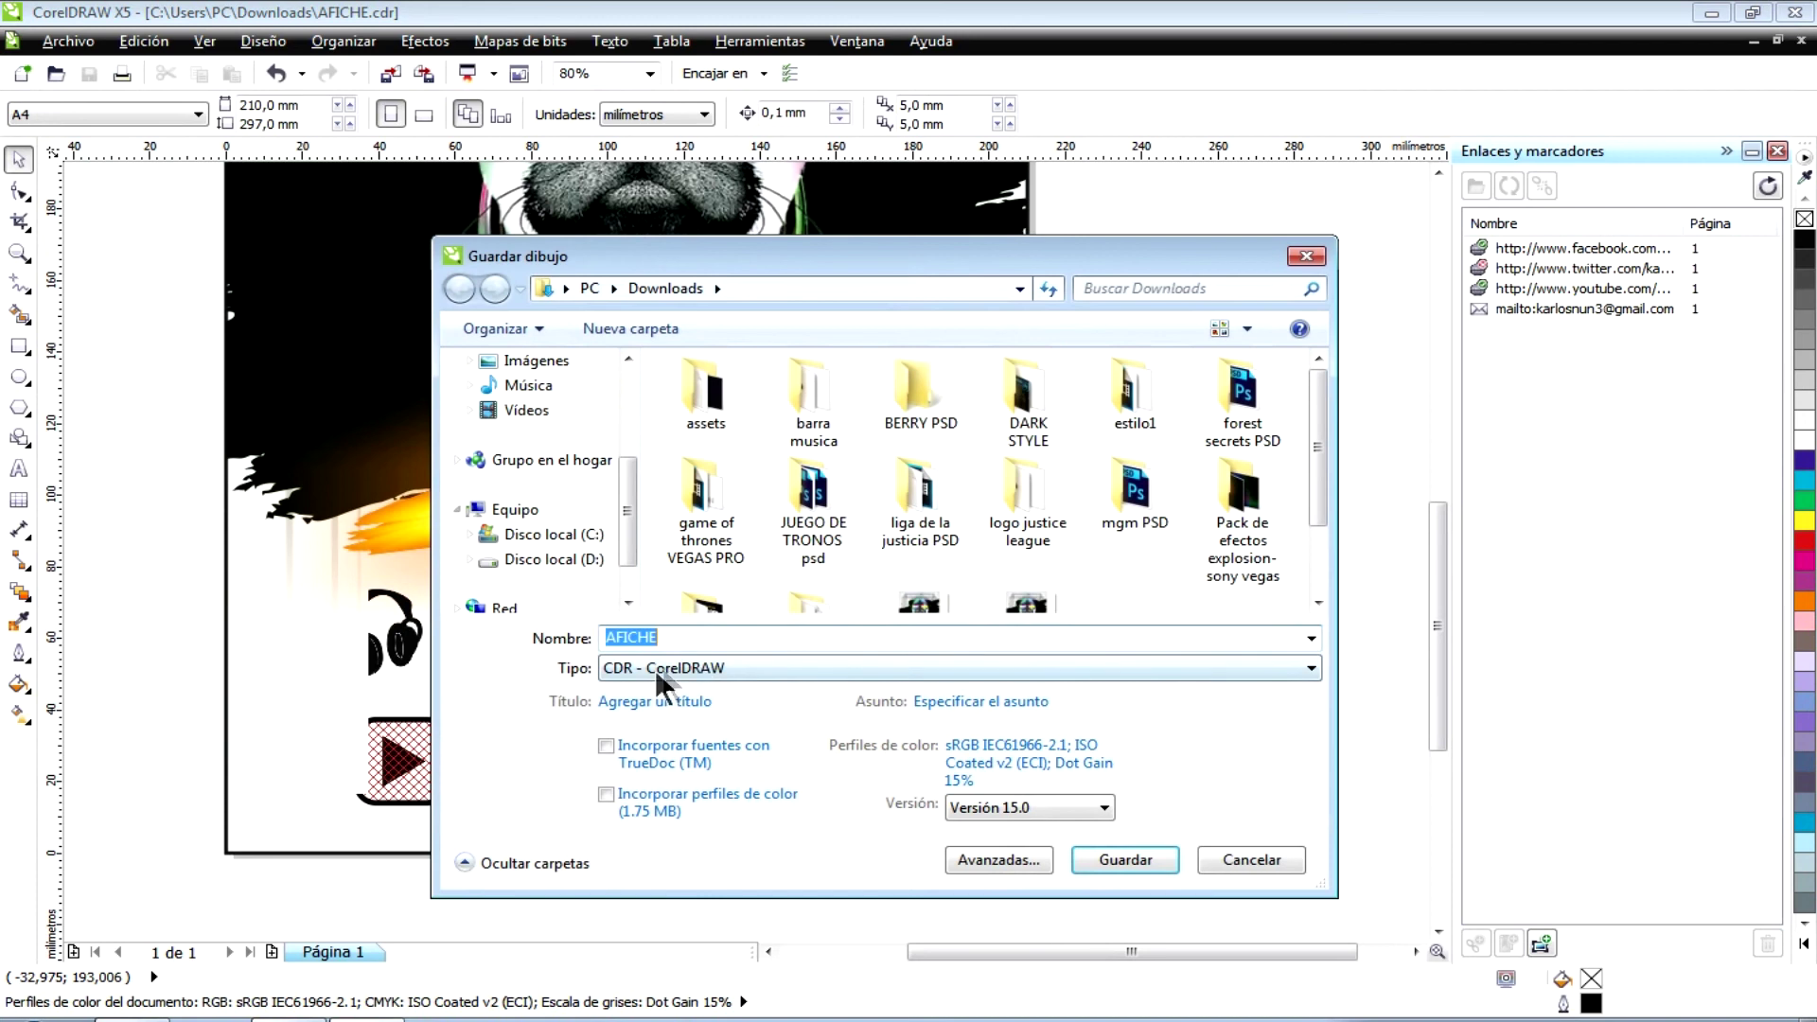
click(672, 668)
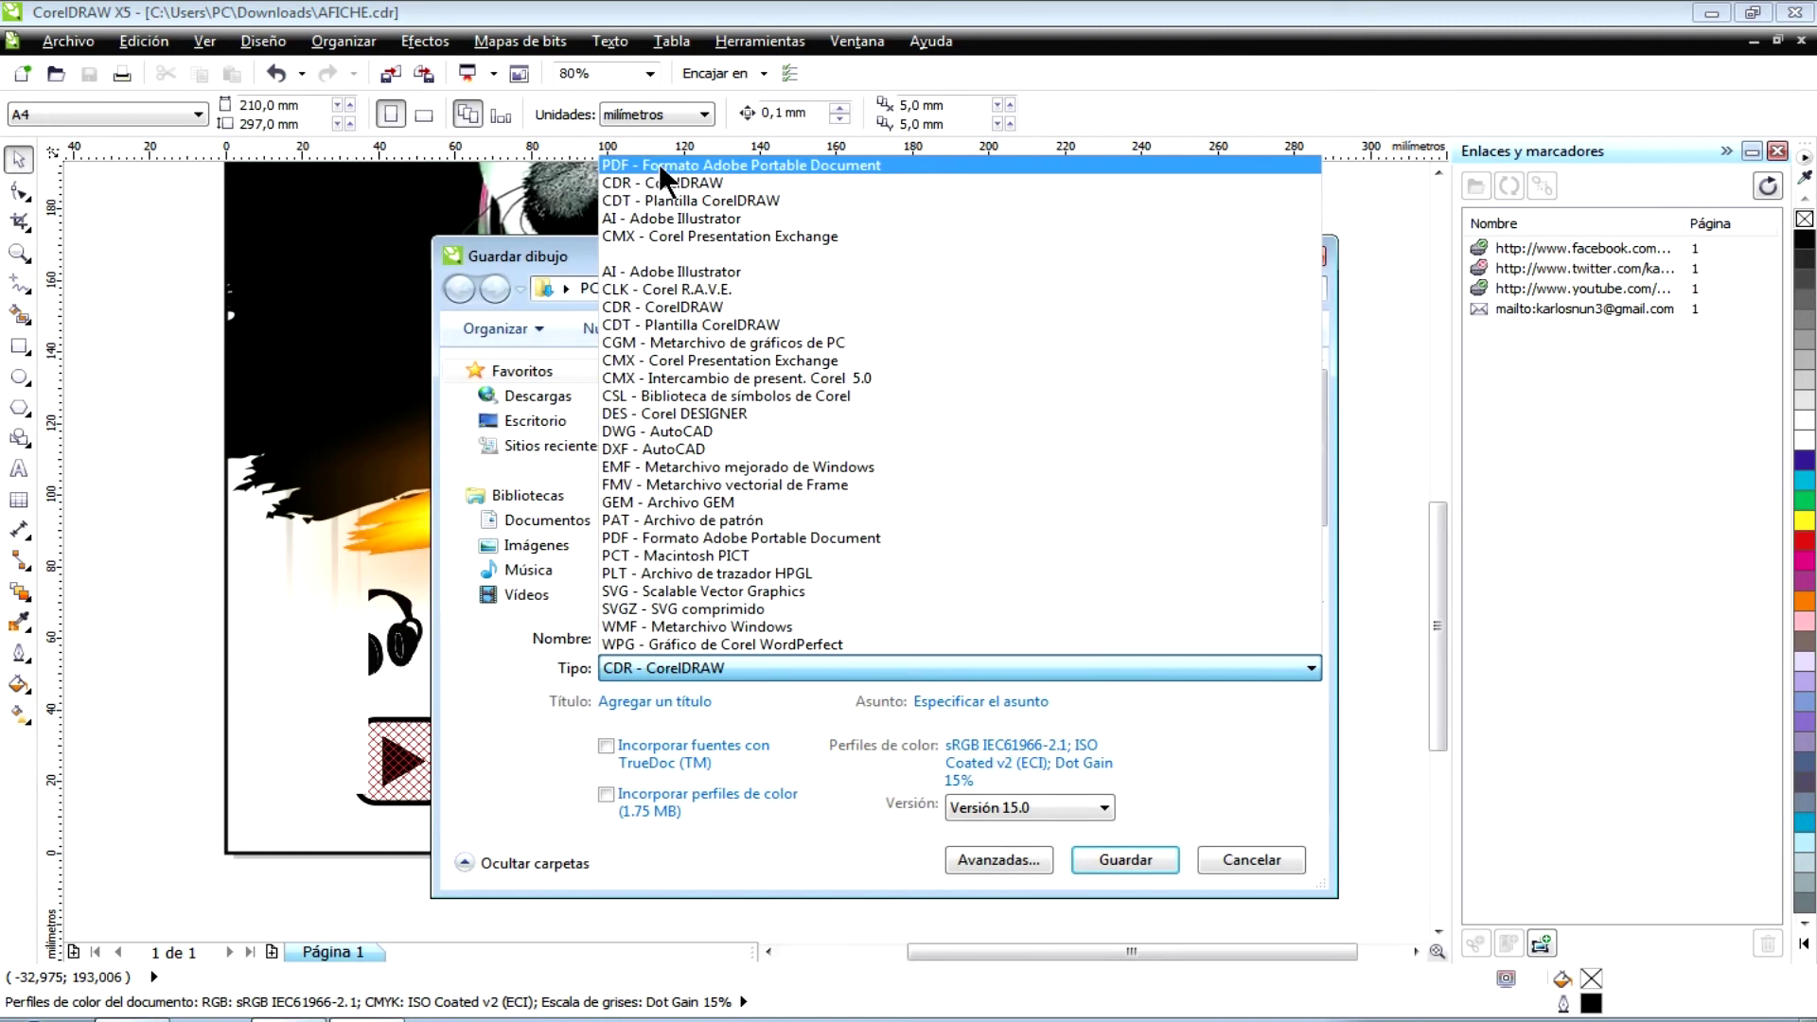
click(627, 164)
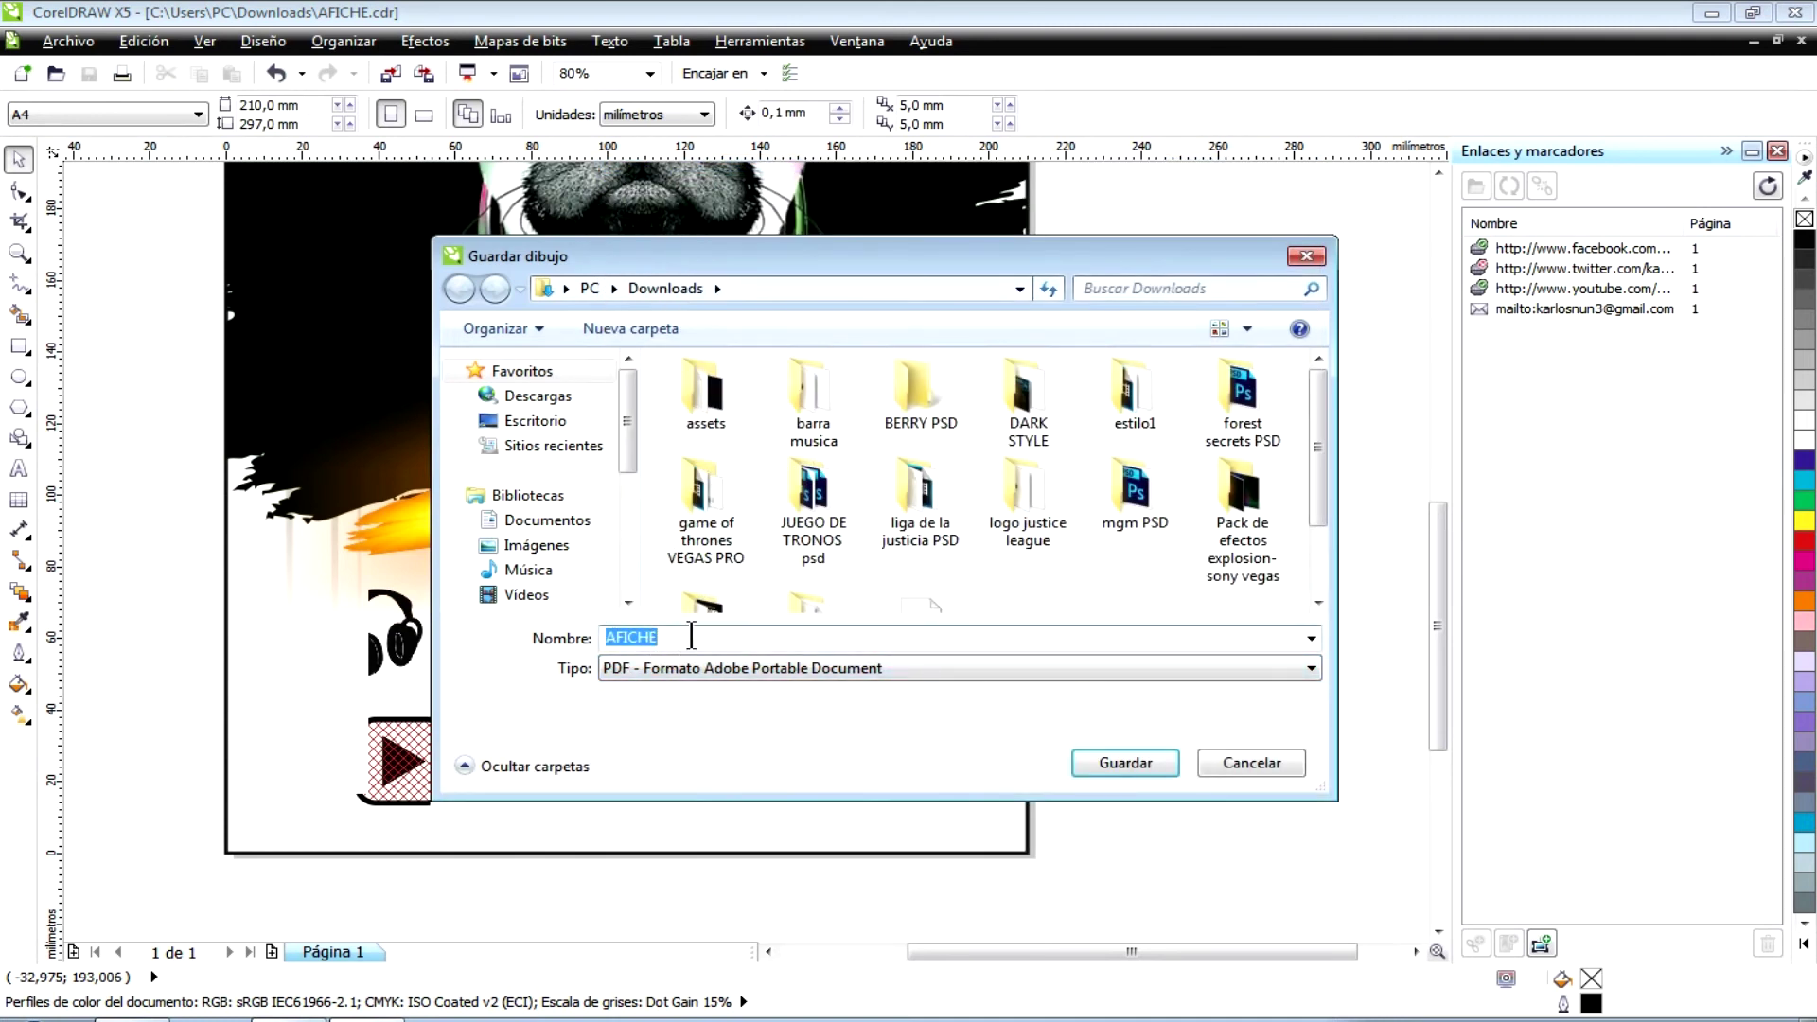
click(674, 638)
text(corel)
click(1109, 761)
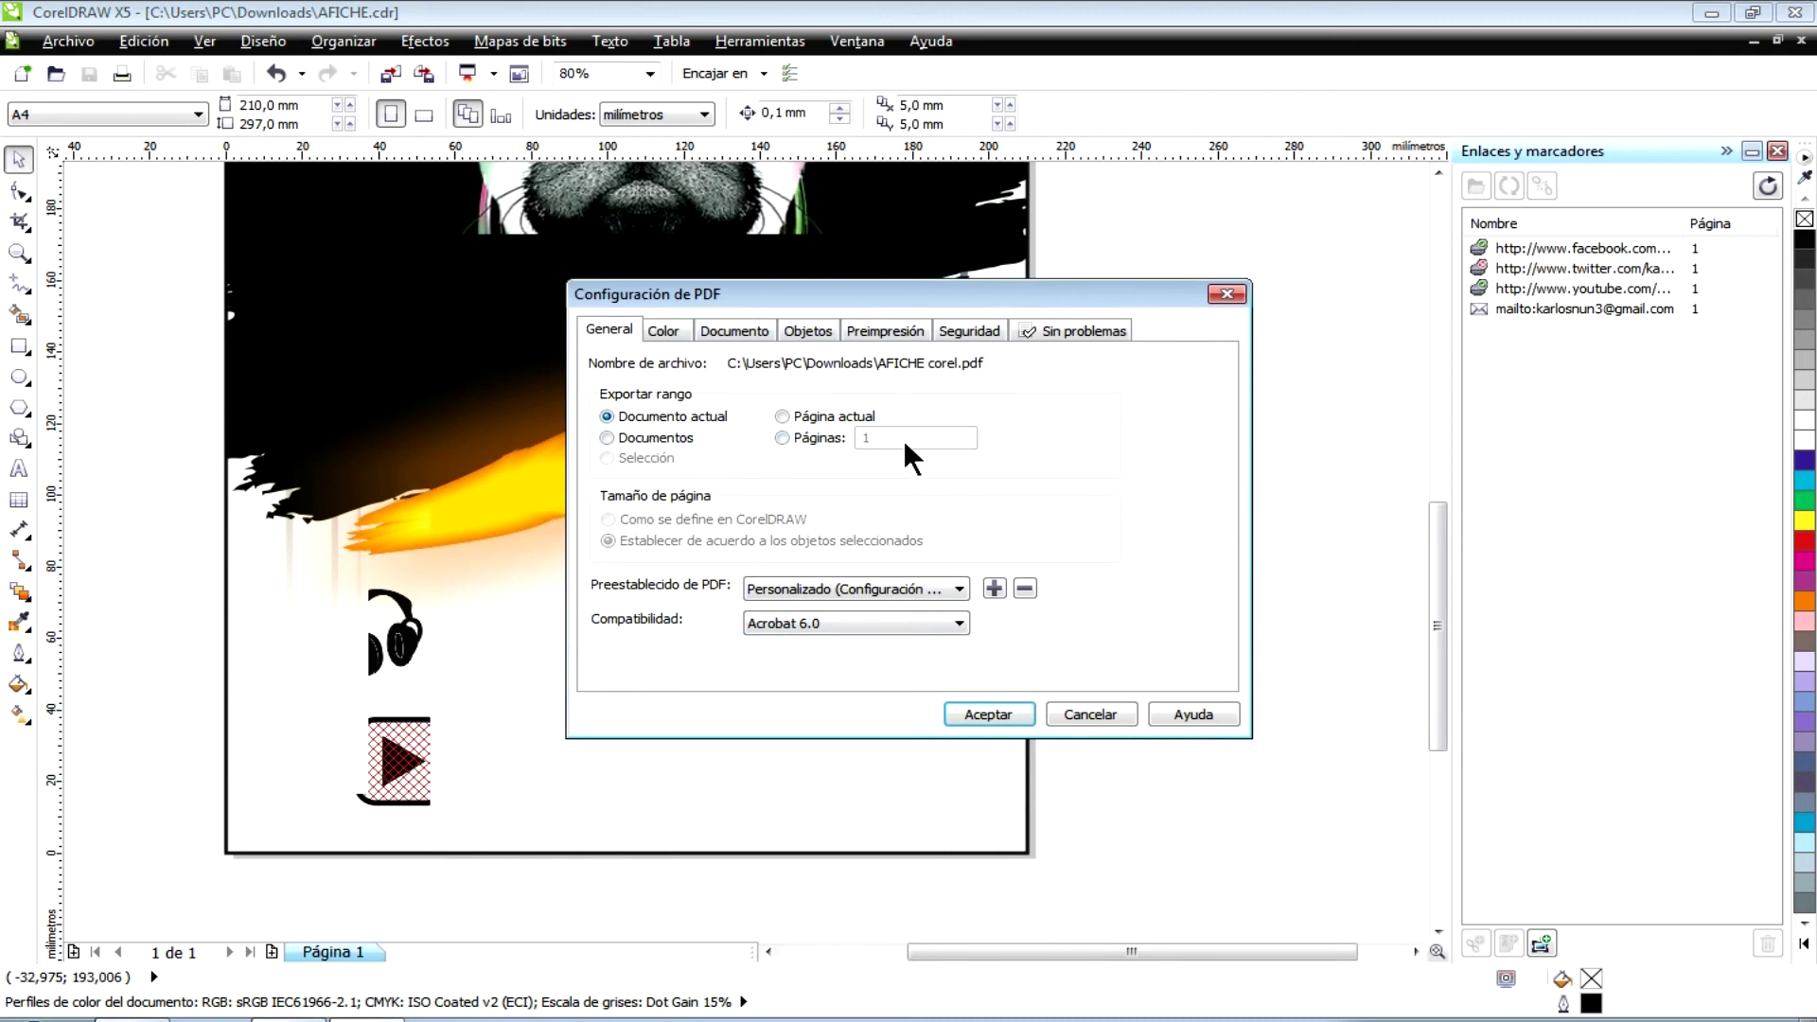
- Confirm RGB colour and included hyperlinks in the PDF settings, then export AFICHE corel.pdf
click(665, 324)
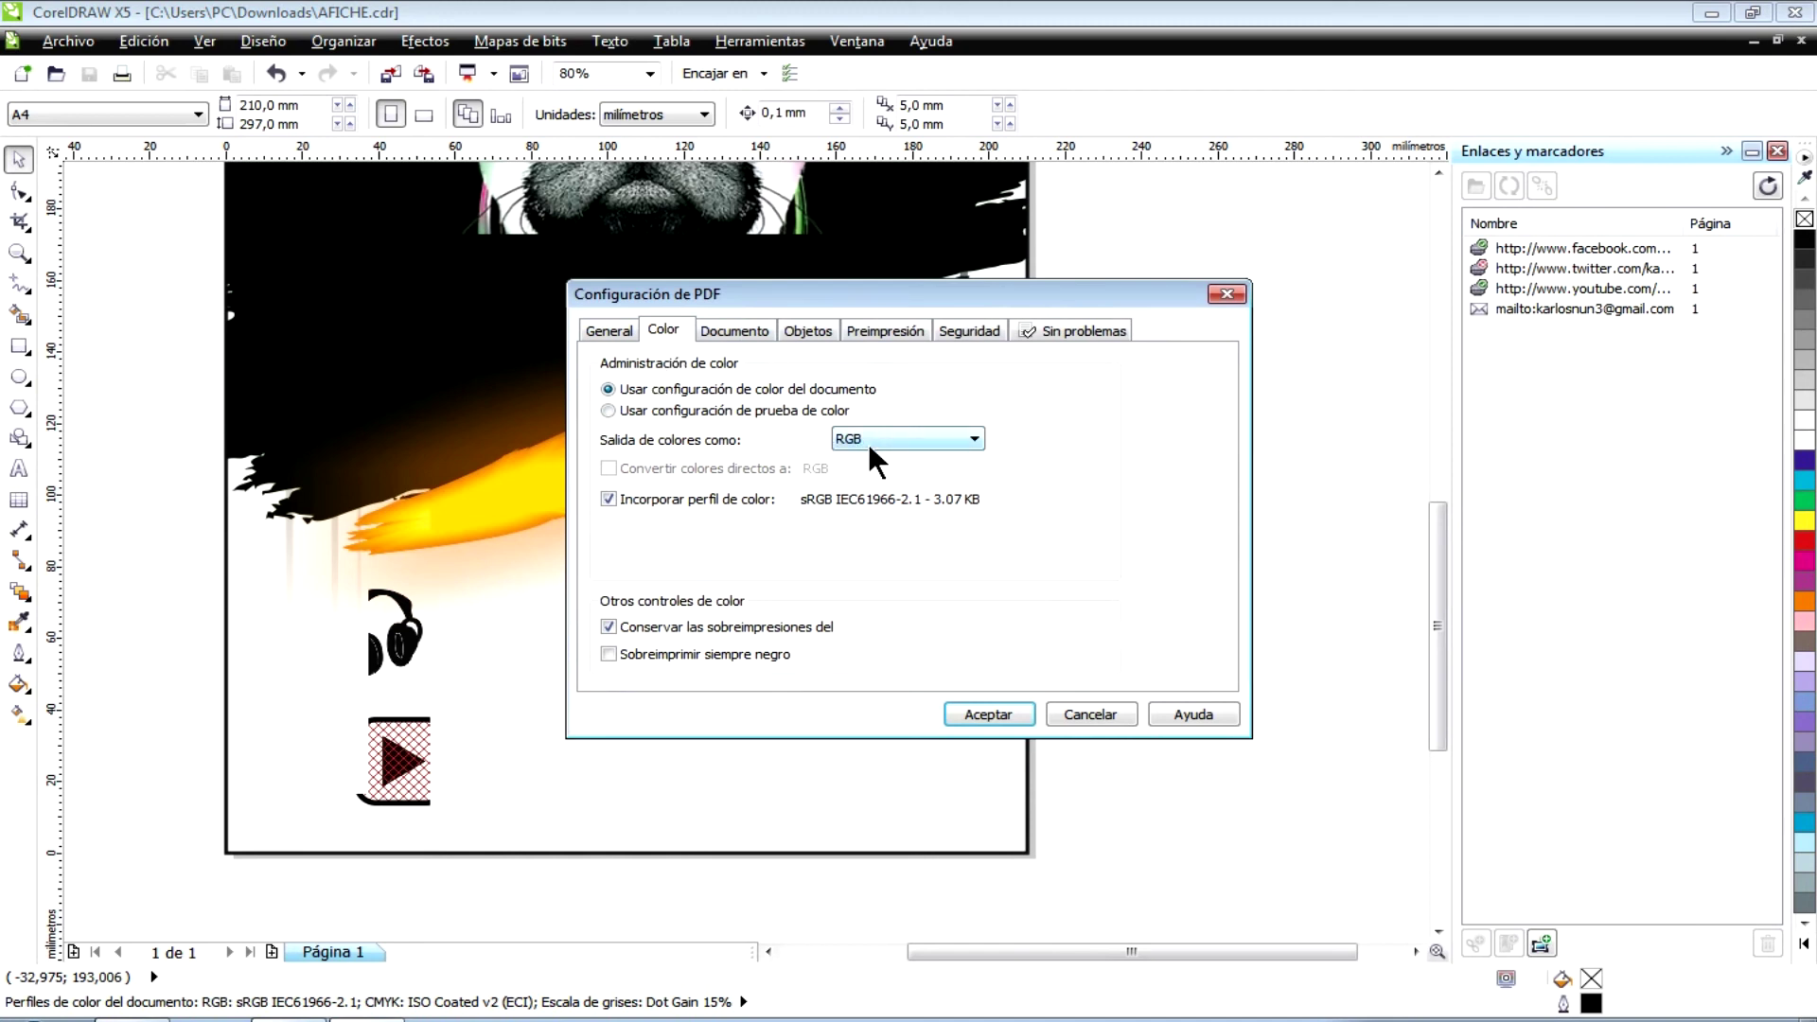
click(740, 333)
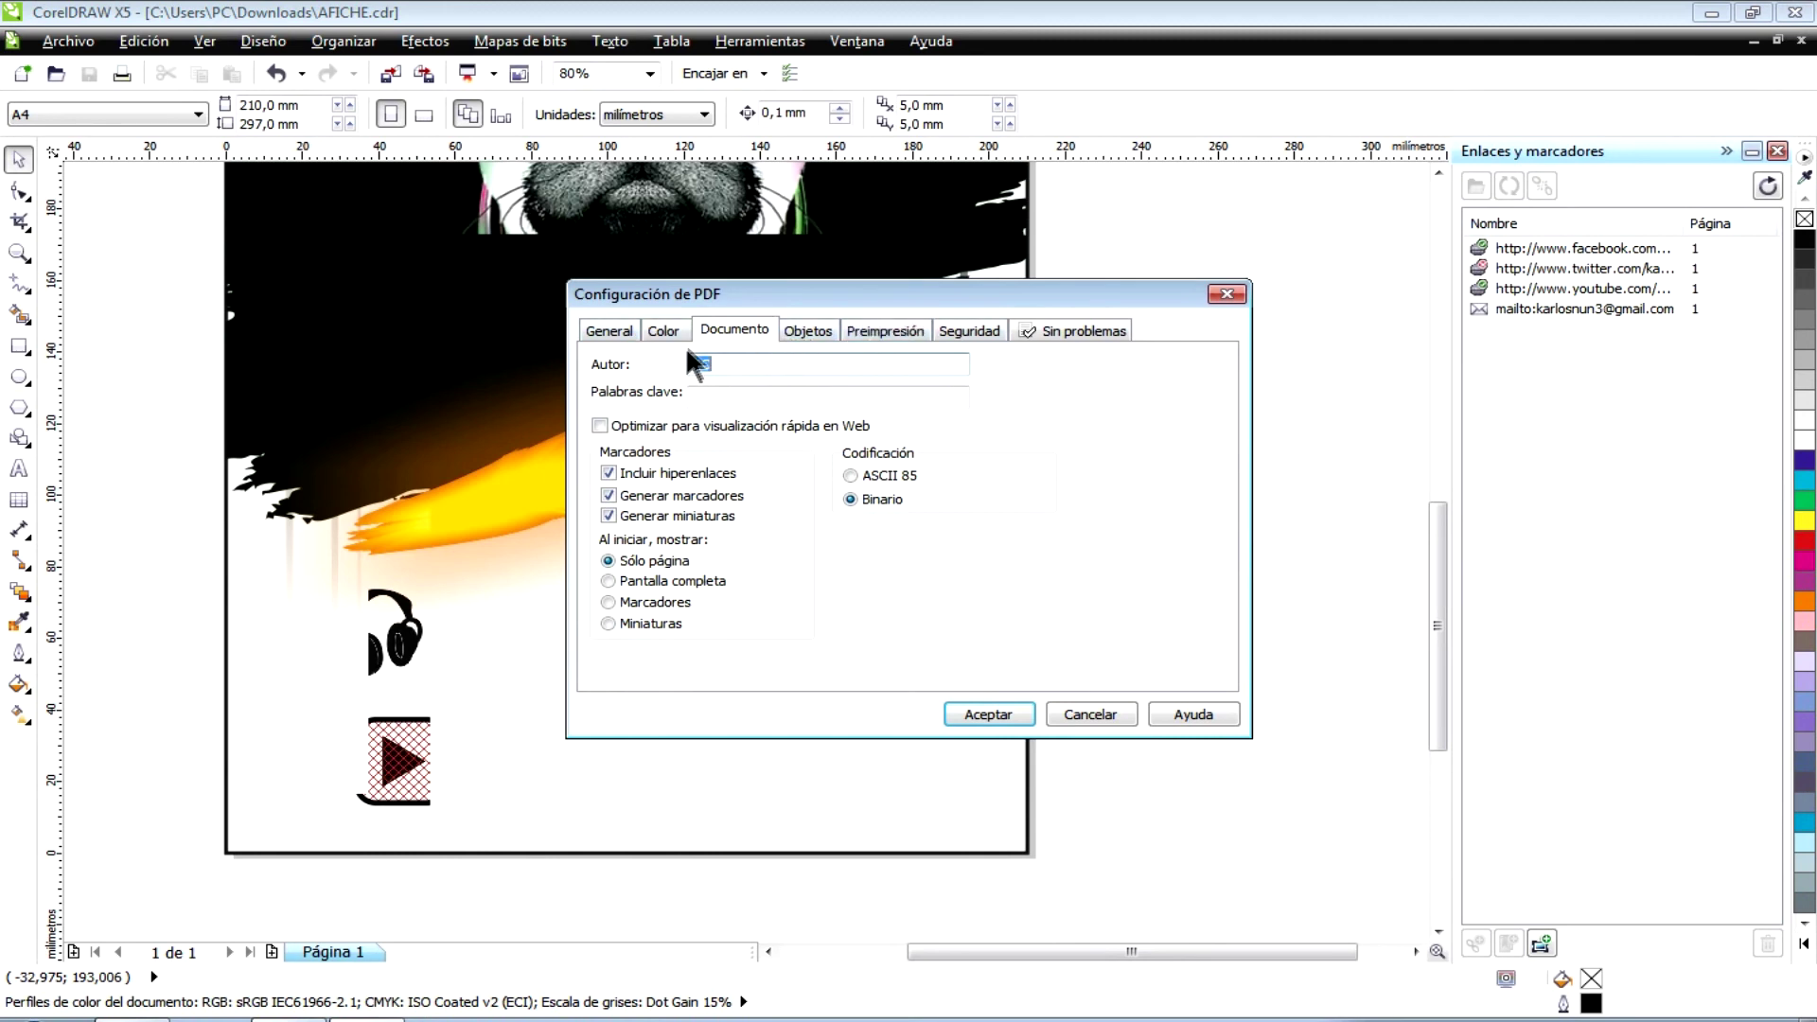
click(970, 713)
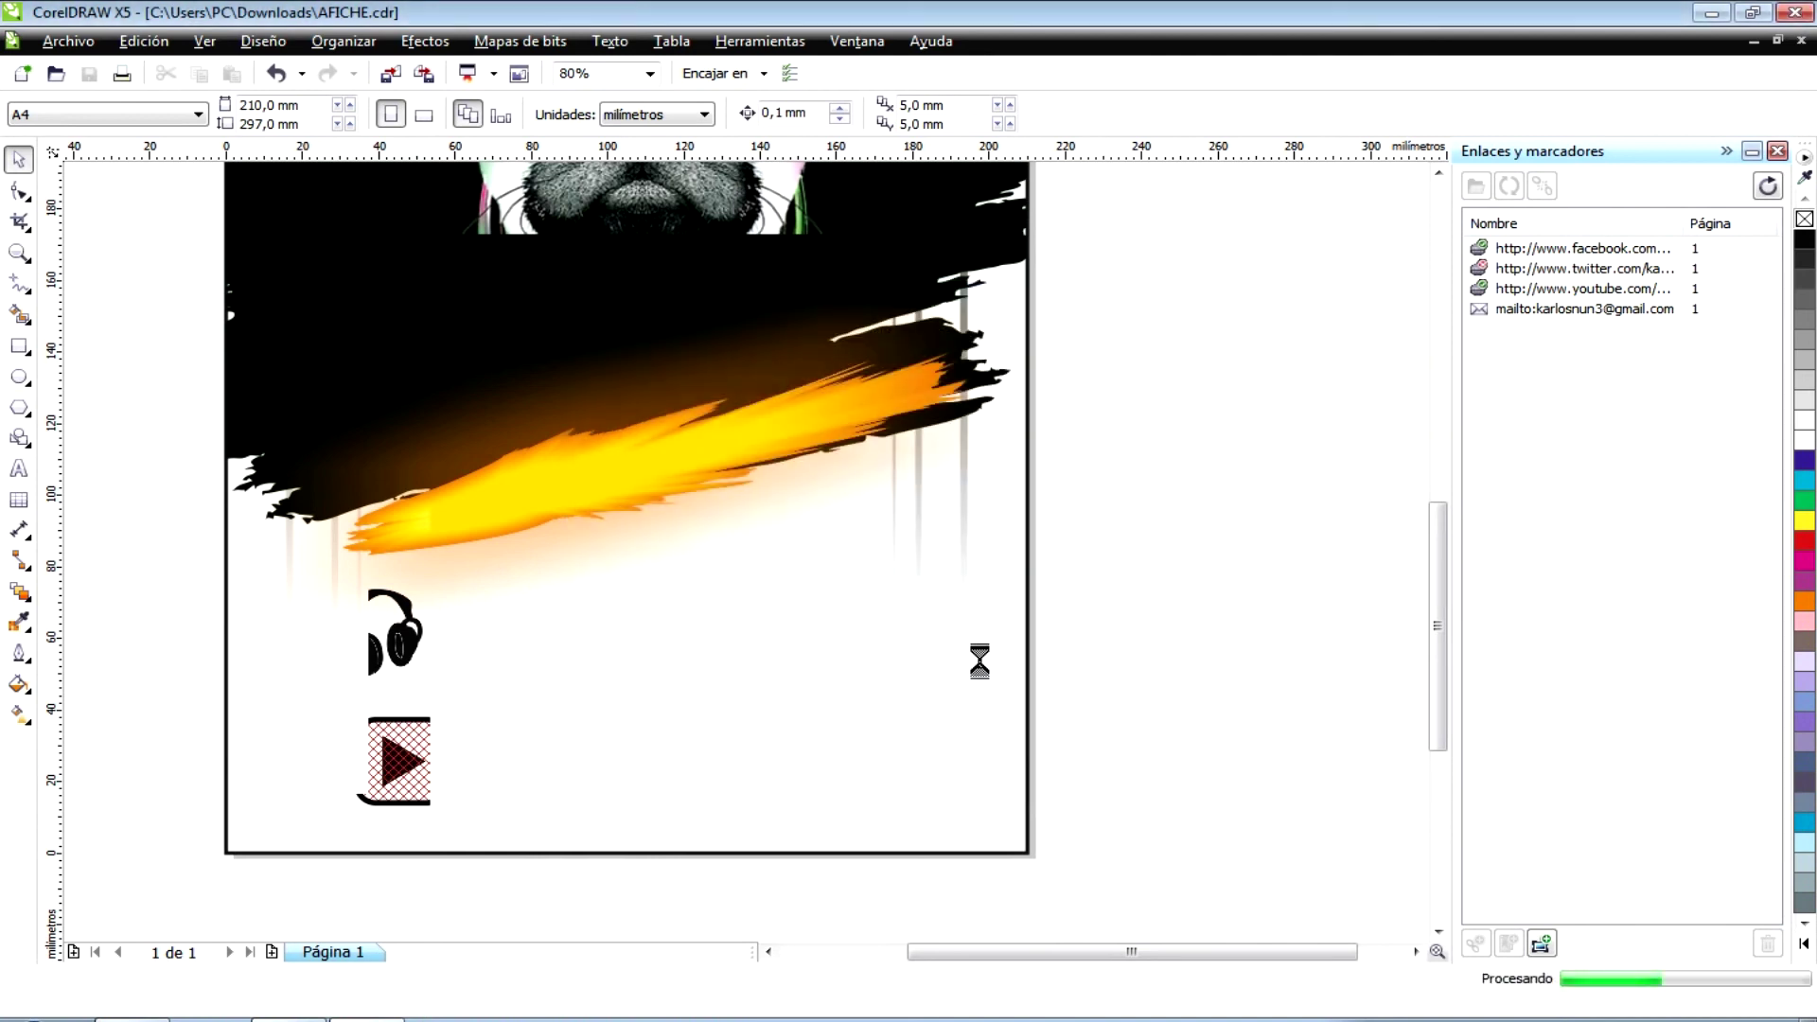